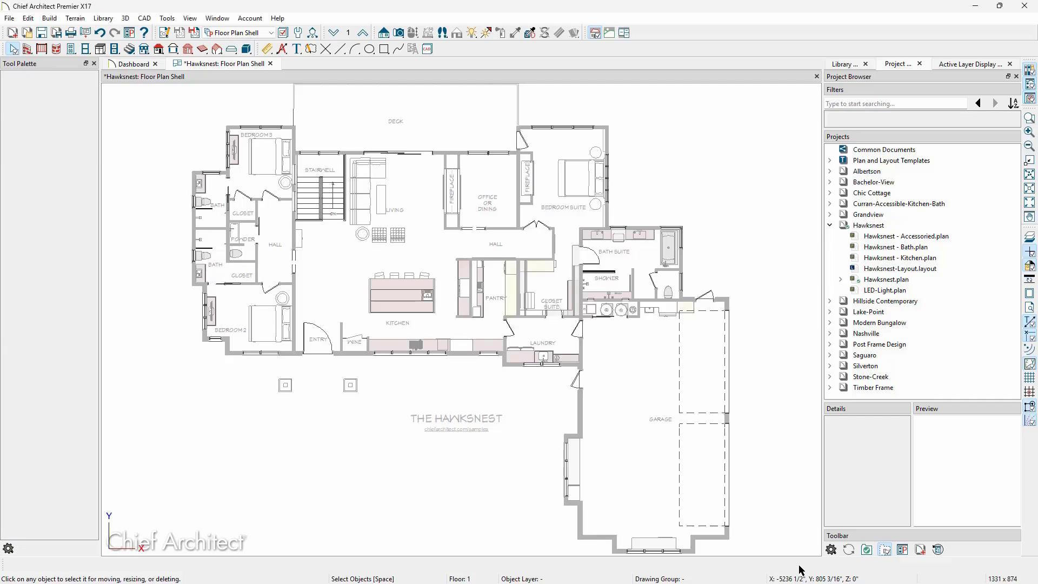
# Create a folder named Legends under CAD Details in Hawksnest.plan
pyautogui.click(842, 280)
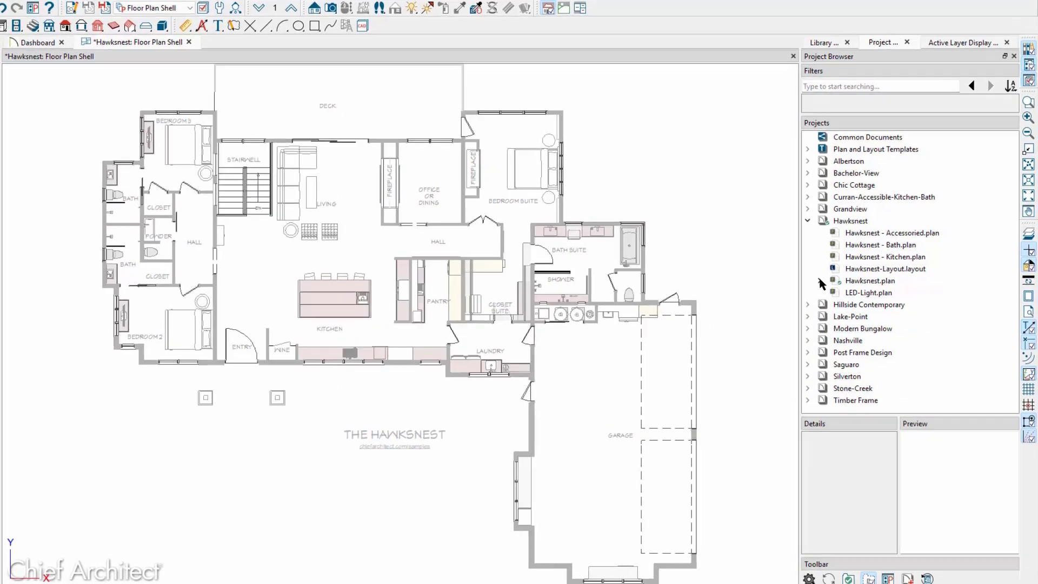
pyautogui.click(669, 314)
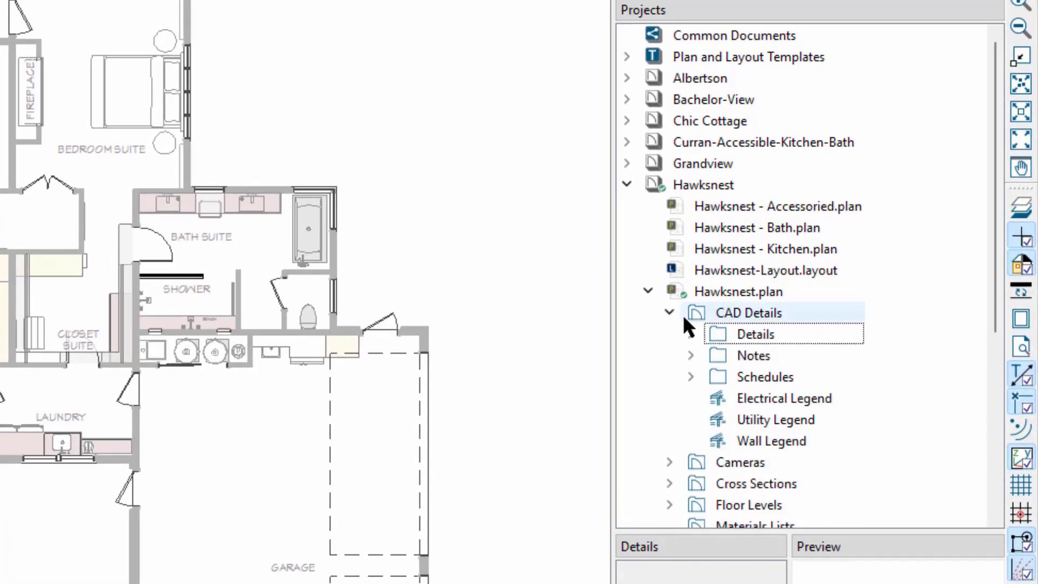
pyautogui.rightClick(792, 309)
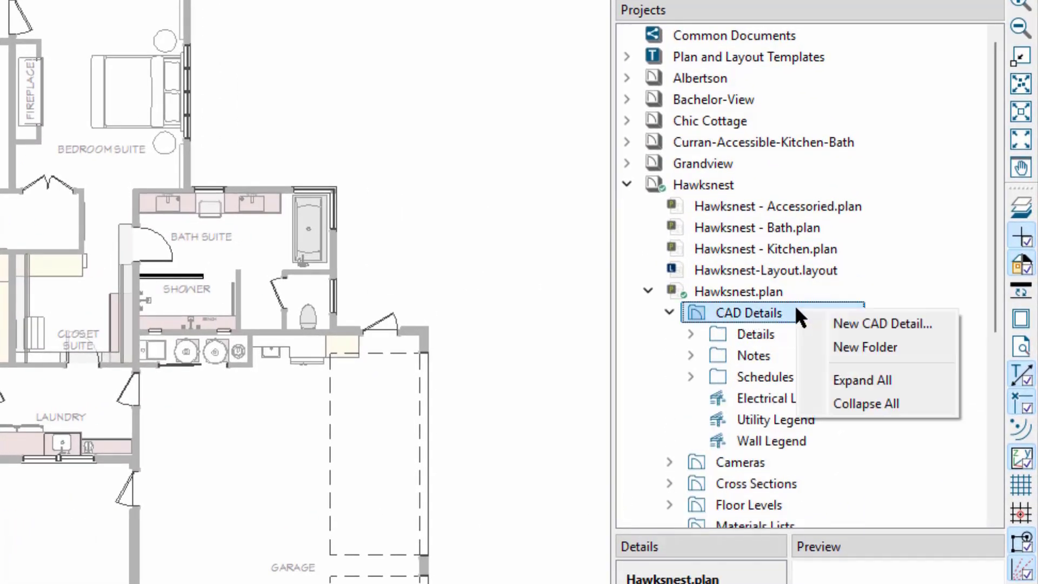
pyautogui.click(853, 340)
pyautogui.write('Le')
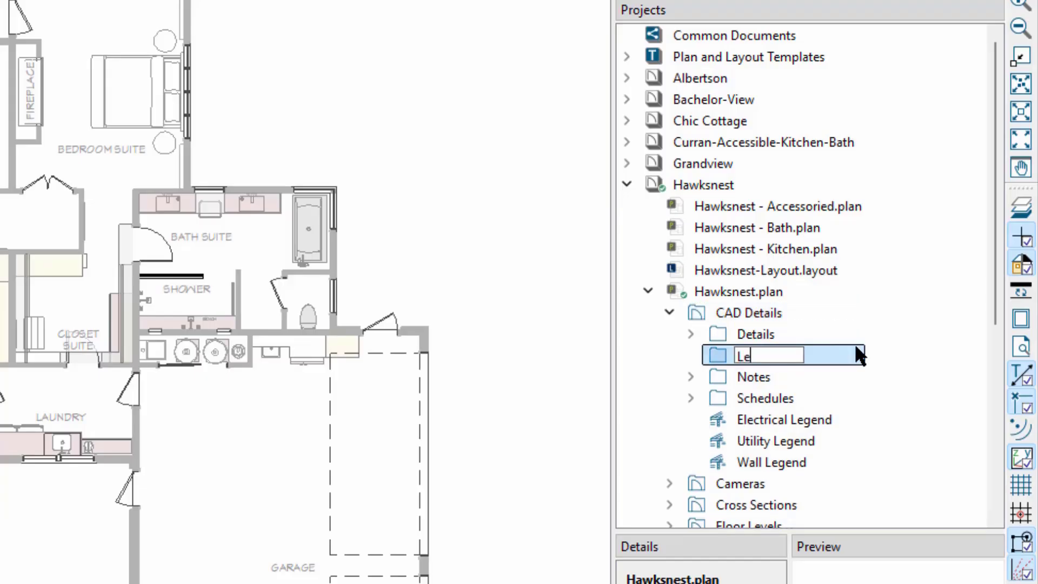
pyautogui.write('gends')
pyautogui.press('Return')
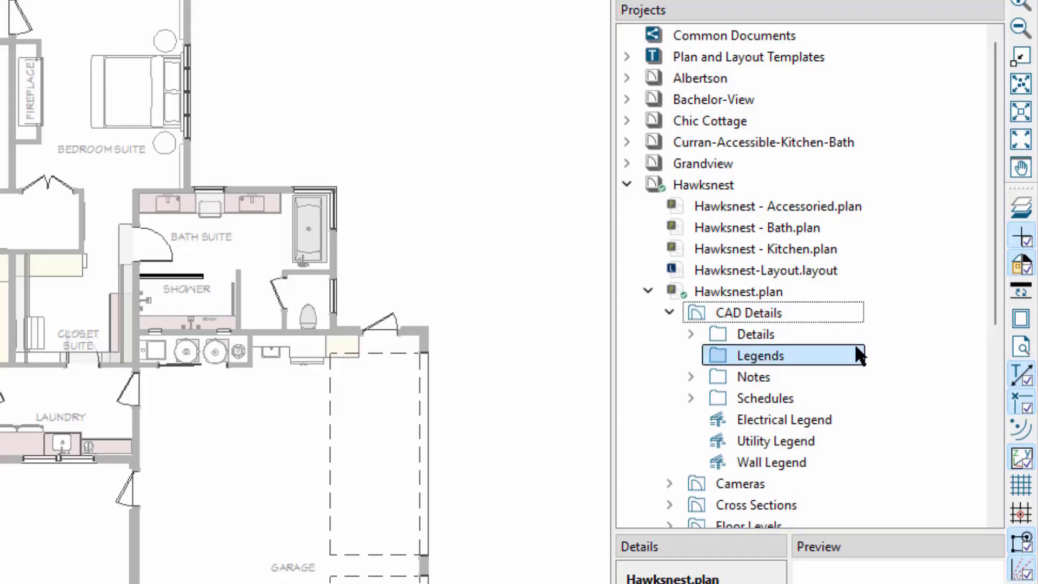
# Move the Electrical, Utility and Wall legends into the Legends folder
pyautogui.click(783, 421)
pyautogui.keyDown('shift'); pyautogui.click(798, 457); pyautogui.keyUp('shift')
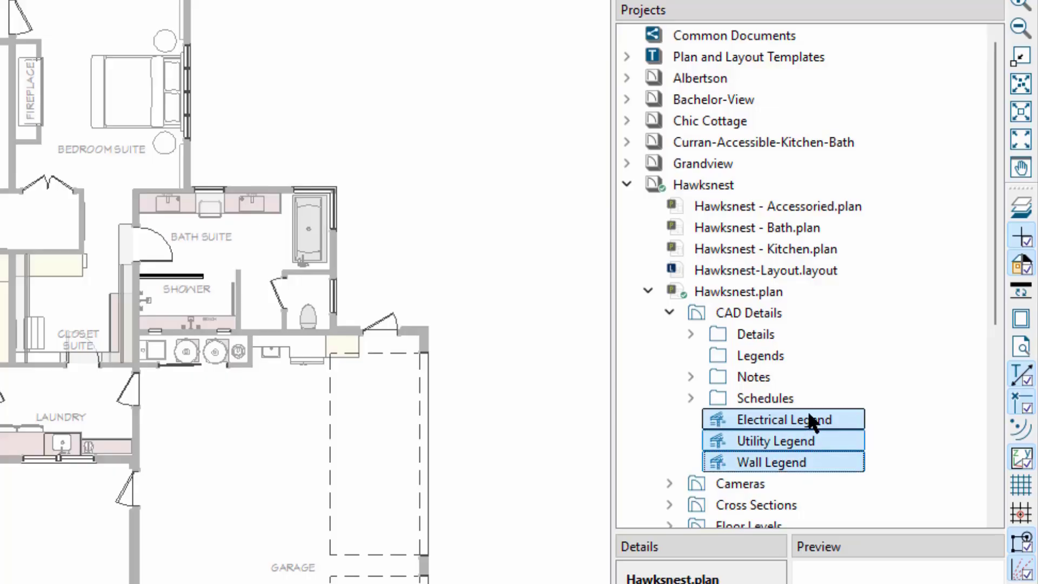
pyautogui.moveTo(807, 410); pyautogui.dragTo(822, 360)
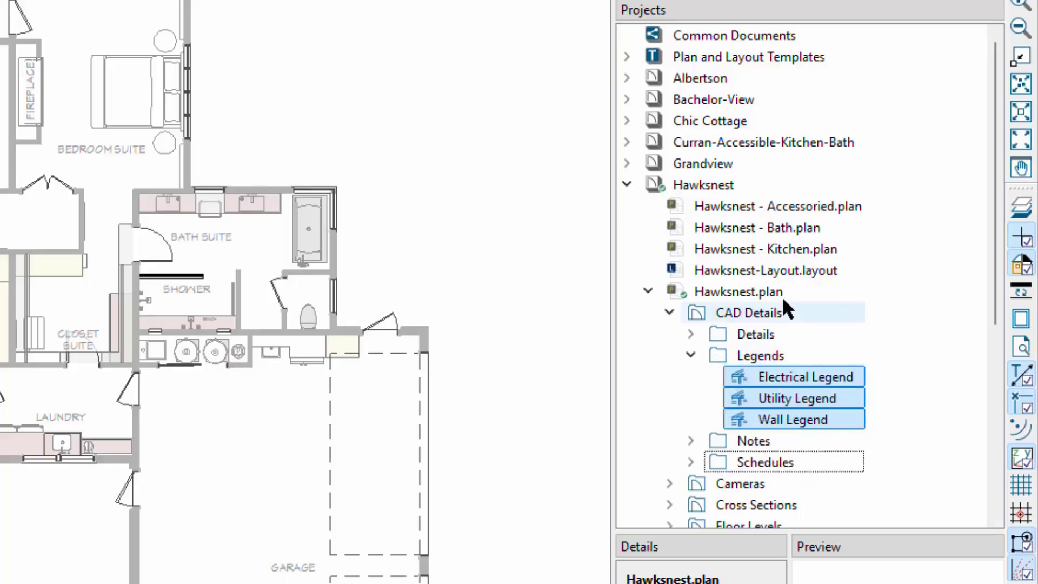
# Add a folder named Rooms to the Hawksnest project
pyautogui.rightClick(718, 184)
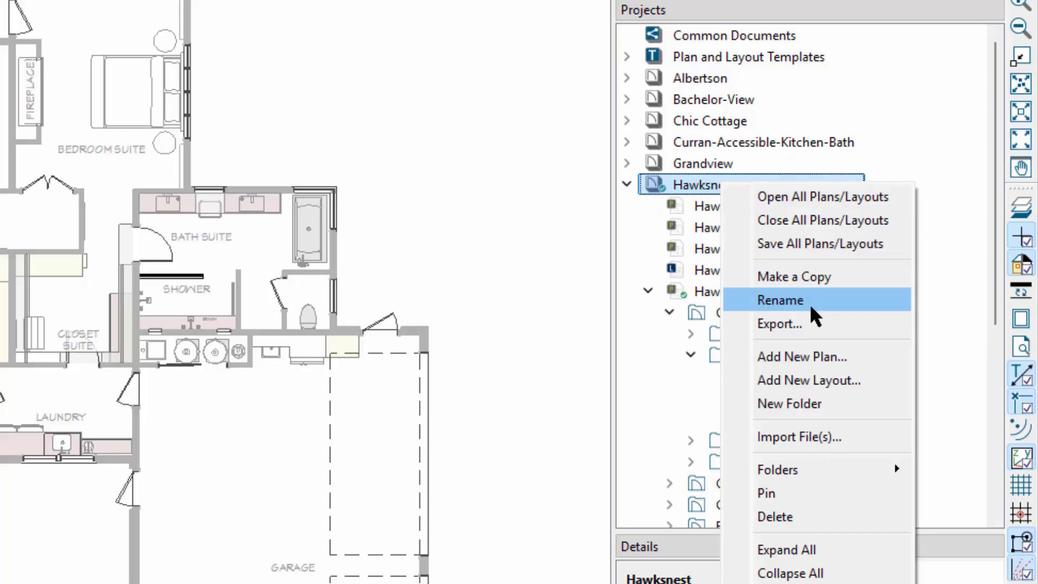
pyautogui.click(789, 404)
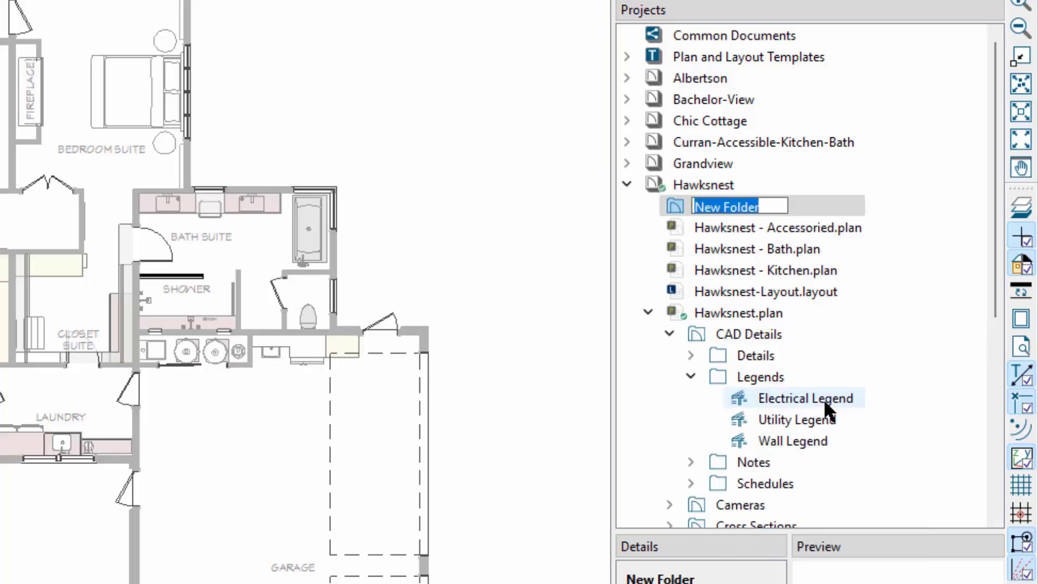
pyautogui.write('Rooms')
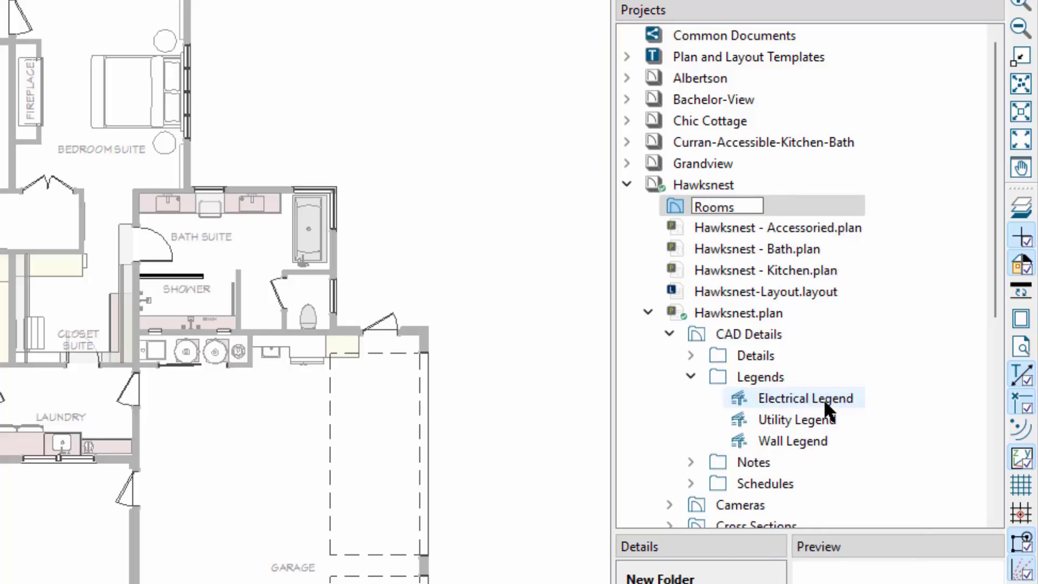
pyautogui.press('Return')
# Move Hawksnest - Bath.plan and the kitchen plan into the Rooms folder
pyautogui.click(836, 248)
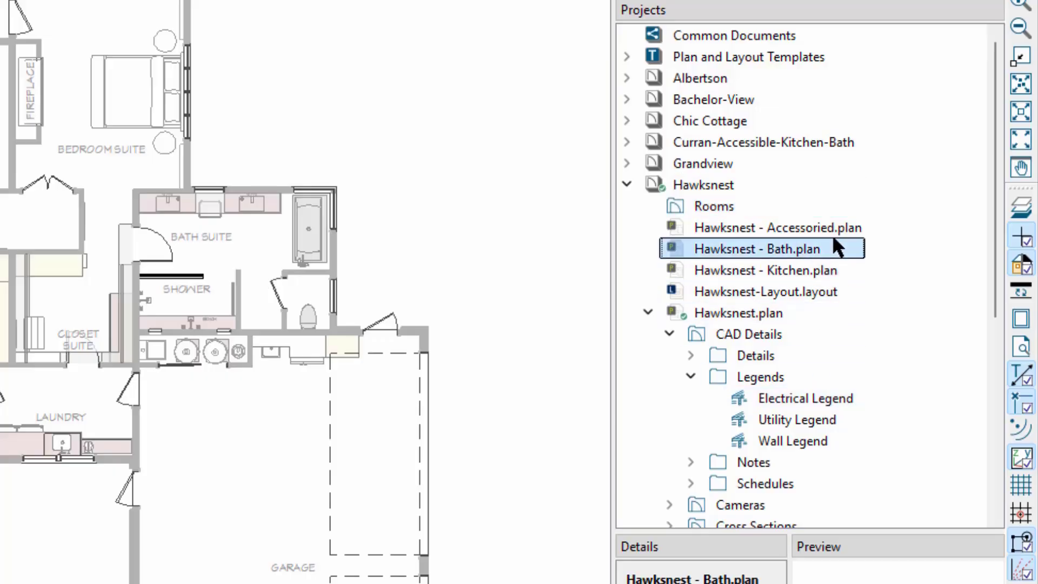
pyautogui.keyDown('ctrl'); pyautogui.click(832, 270); pyautogui.keyUp('ctrl')
pyautogui.moveTo(815, 252); pyautogui.dragTo(815, 212)
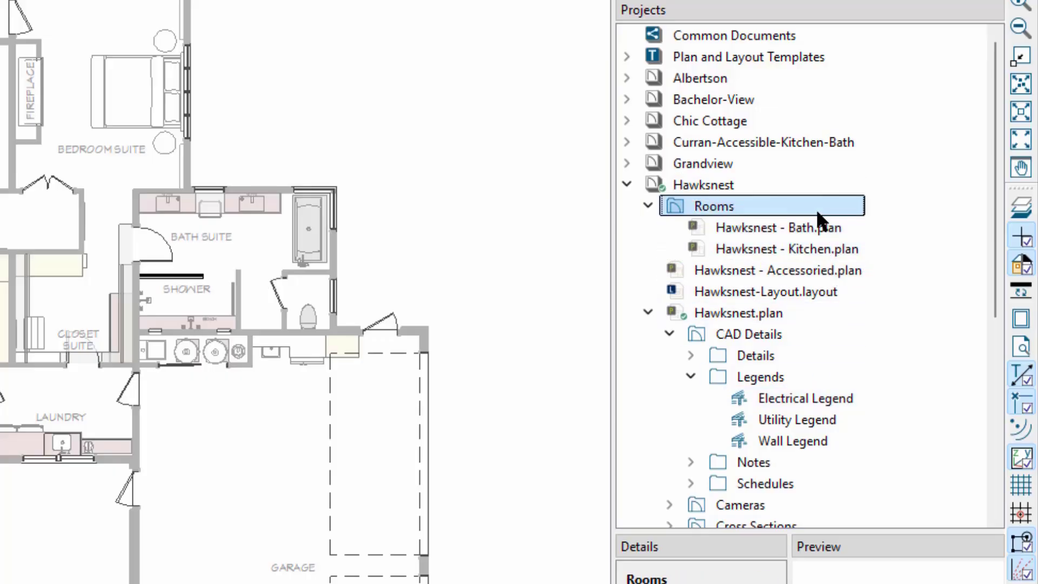
pyautogui.click(857, 228)
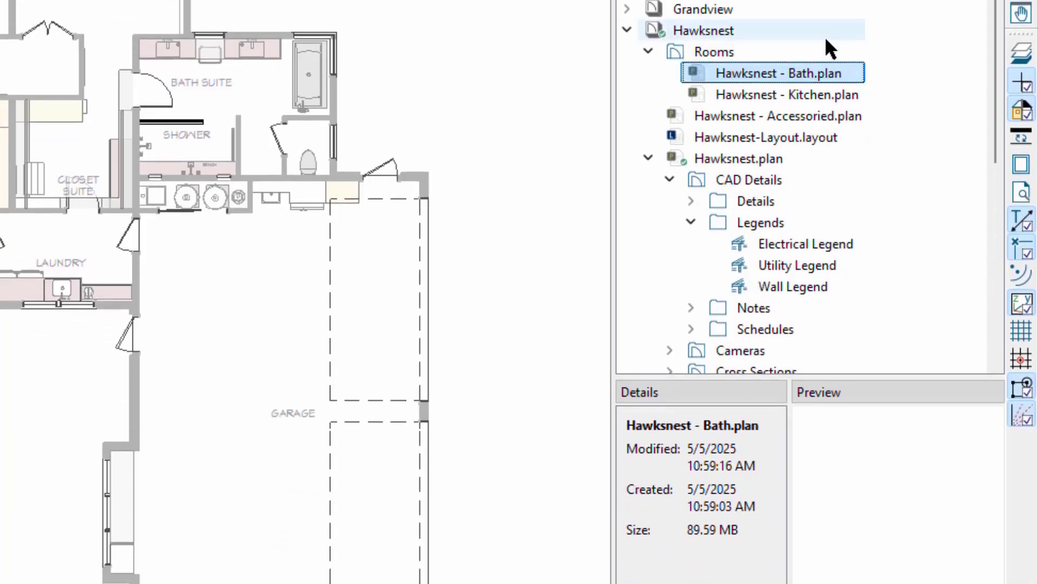
pyautogui.click(826, 46)
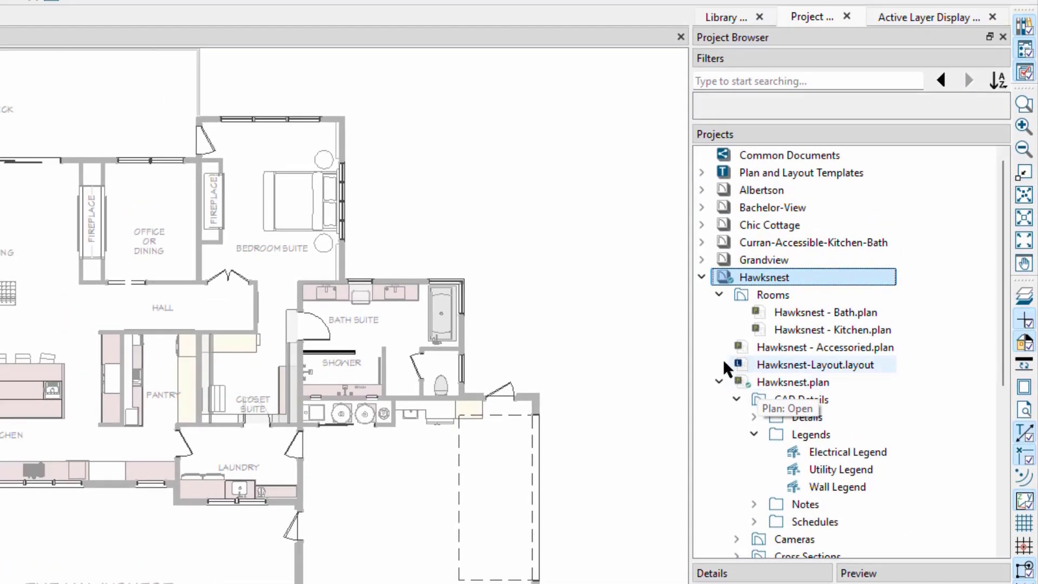
# Import the 79 KB Lumber Spans Quick Reference Card PDF into Common Documents
pyautogui.click(702, 173)
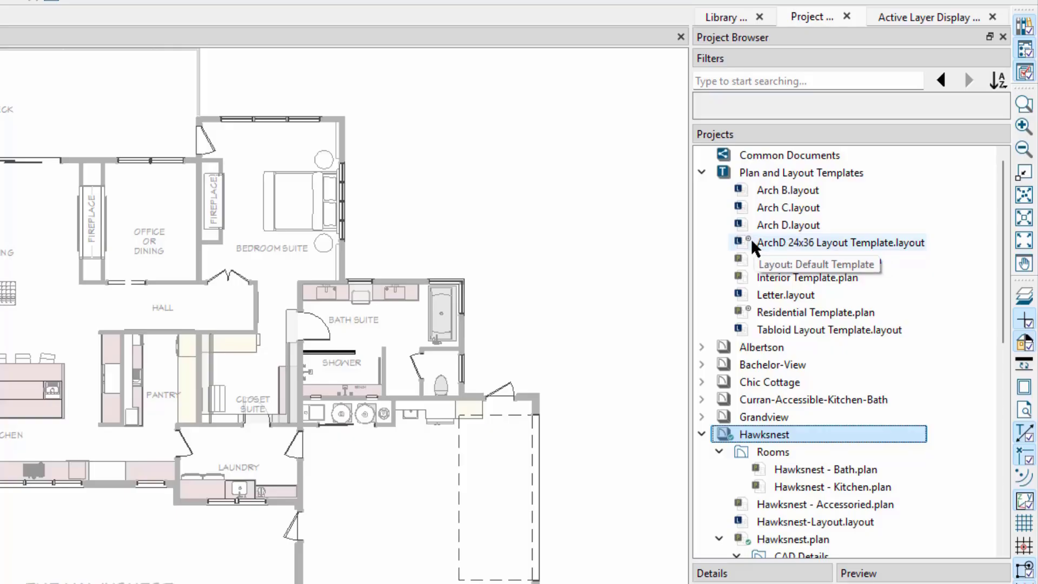
pyautogui.click(699, 173)
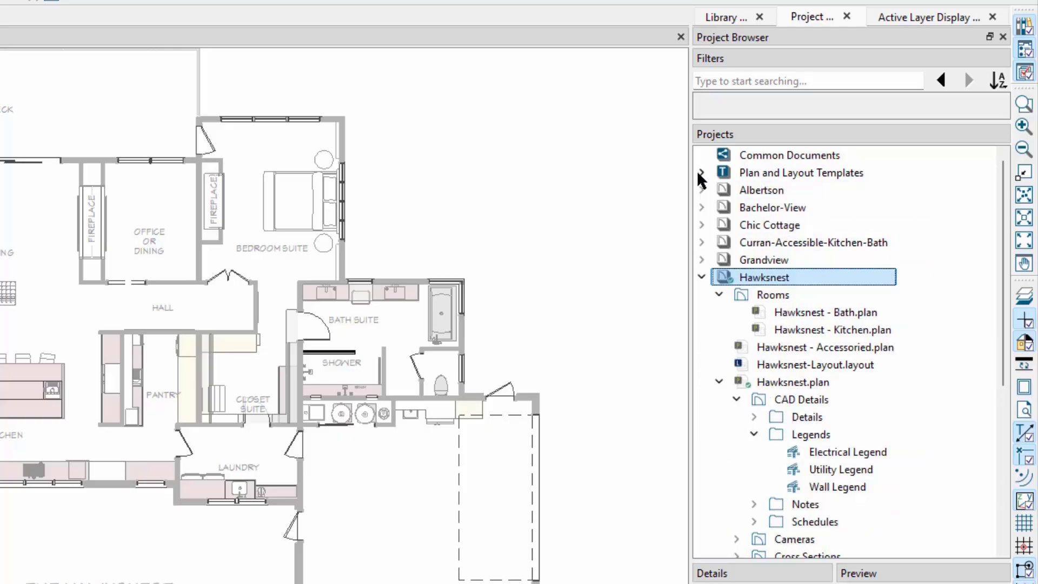
pyautogui.click(760, 155)
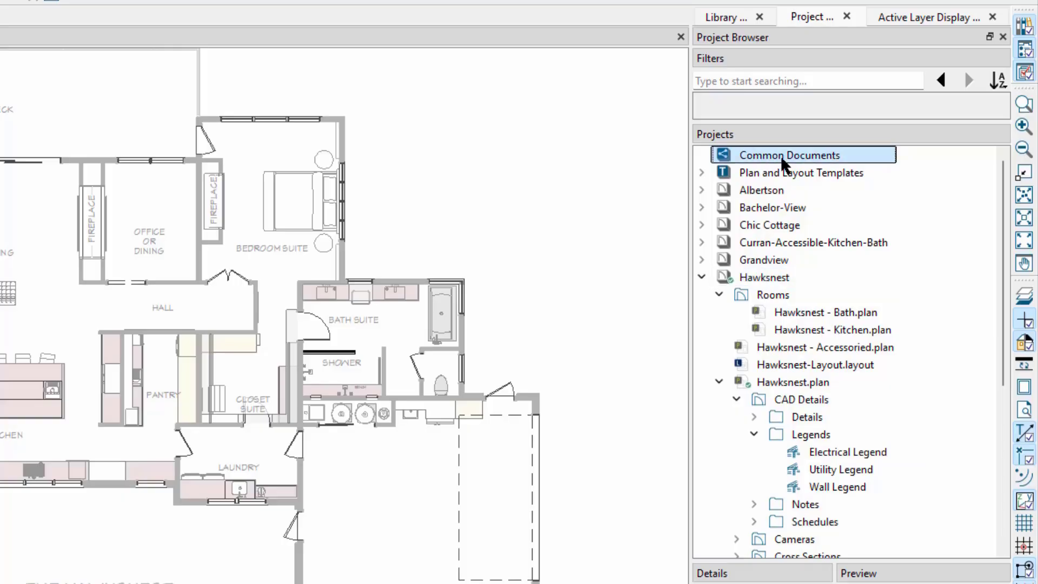
pyautogui.rightClick(780, 156)
pyautogui.click(844, 242)
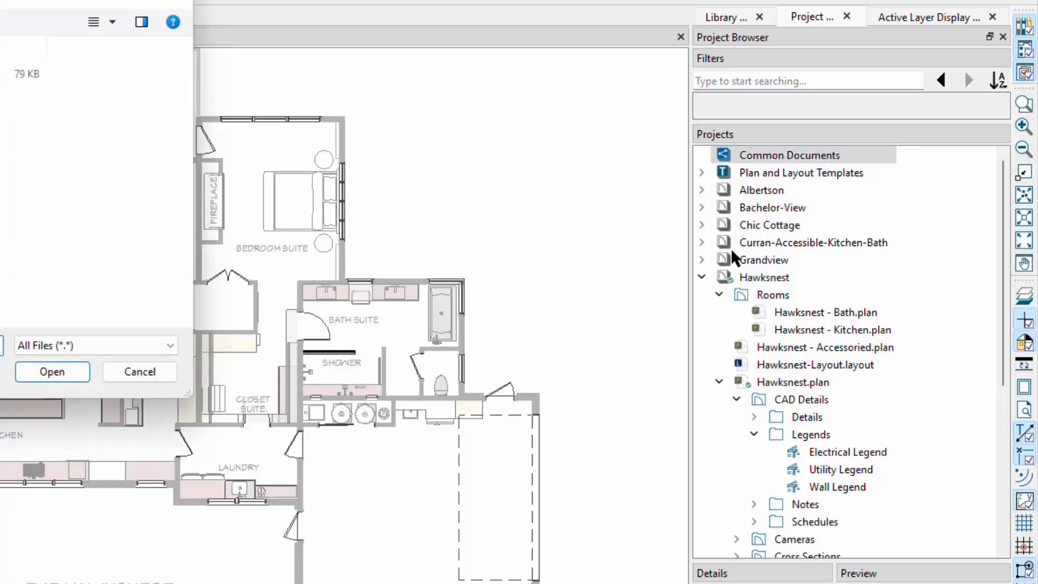
pyautogui.click(24, 74)
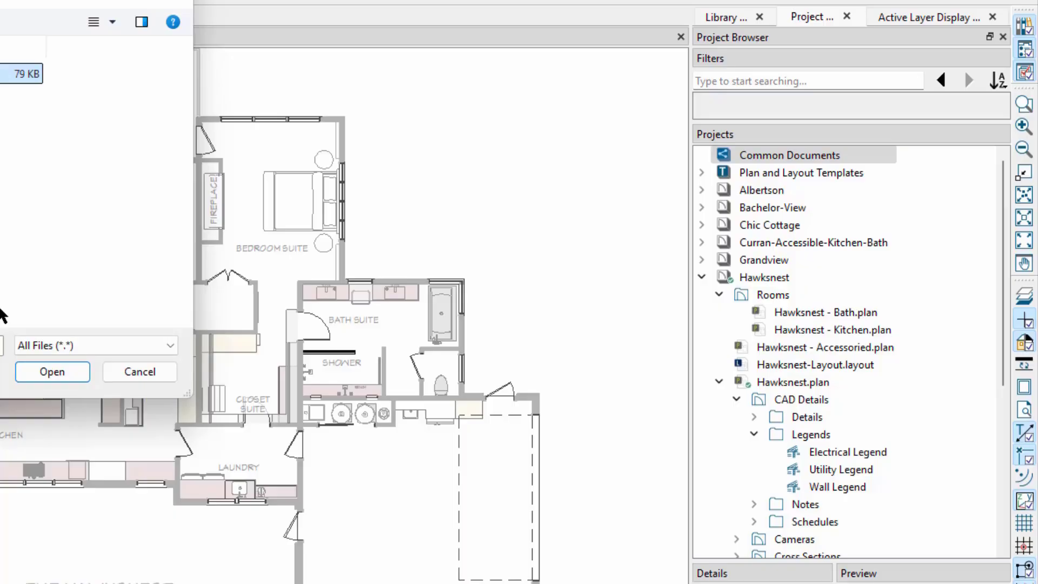
pyautogui.click(50, 371)
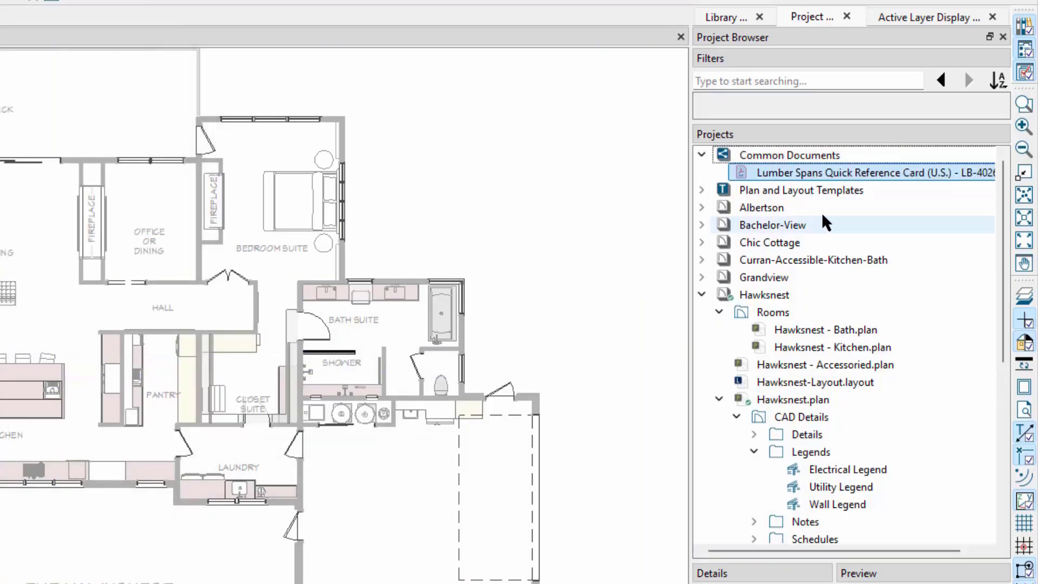
pyautogui.click(895, 189)
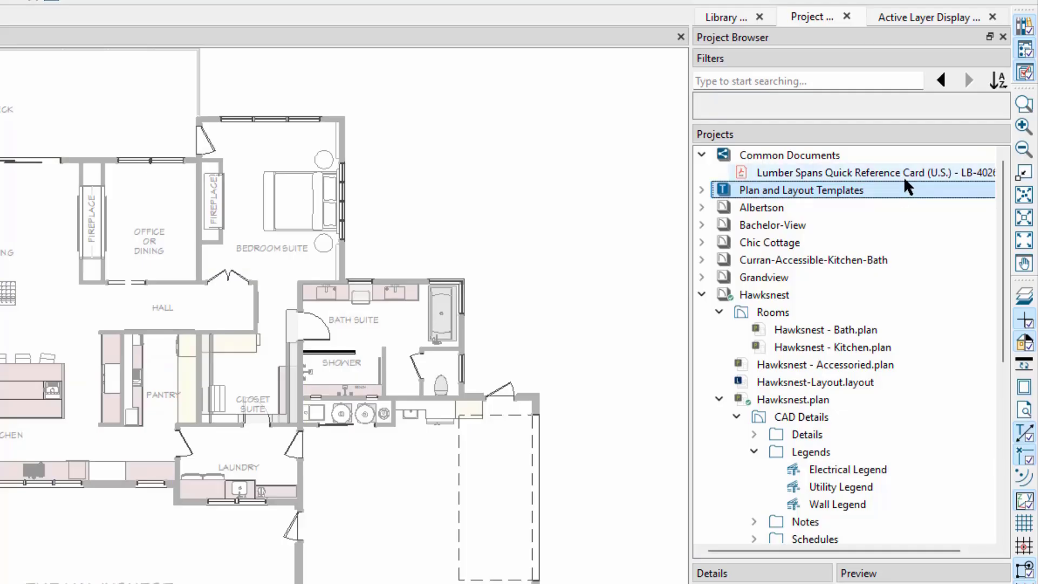
pyautogui.click(904, 179)
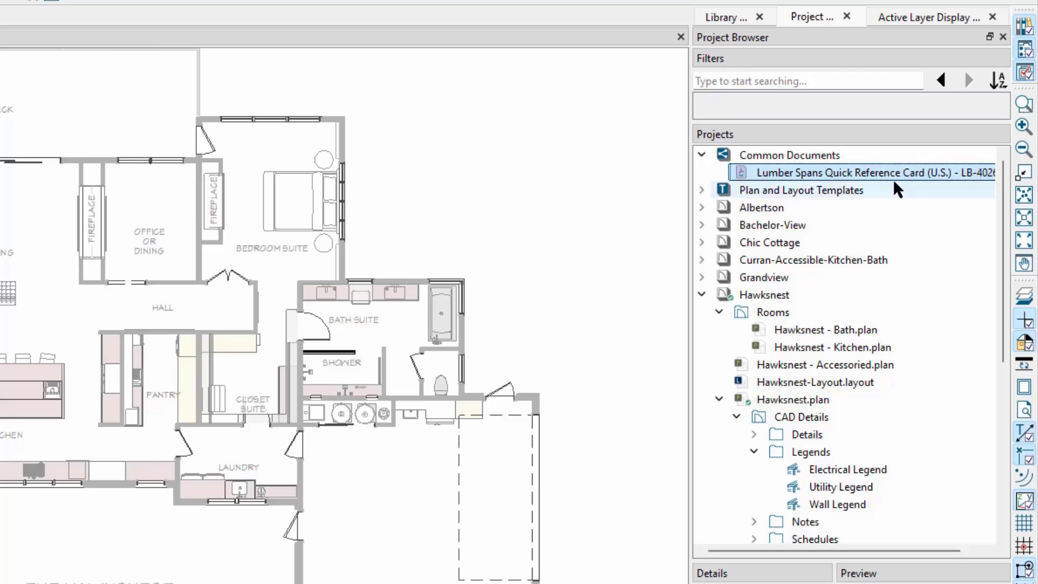
pyautogui.click(702, 156)
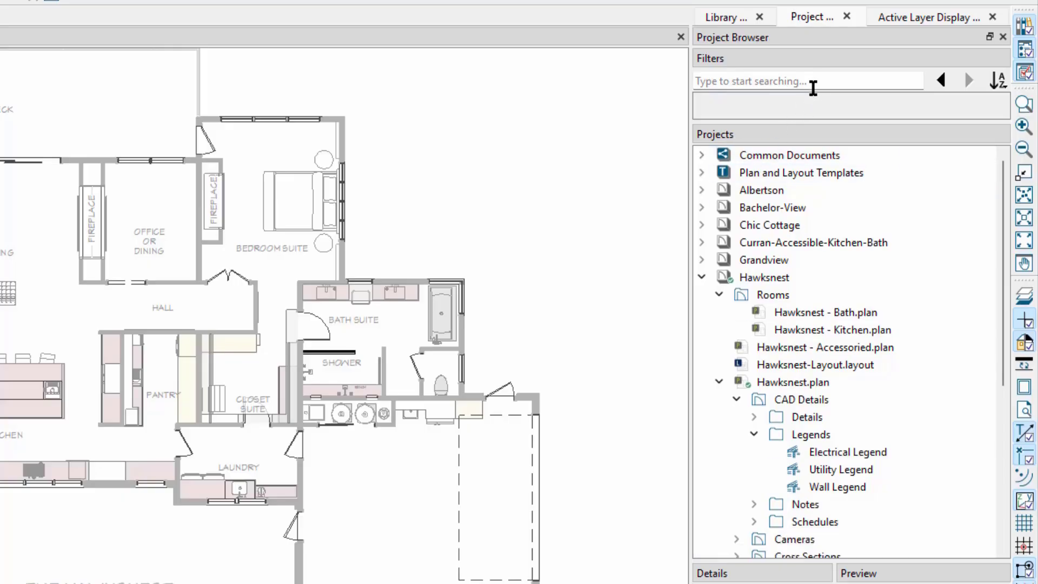
pyautogui.click(828, 79)
pyautogui.write('Timber')
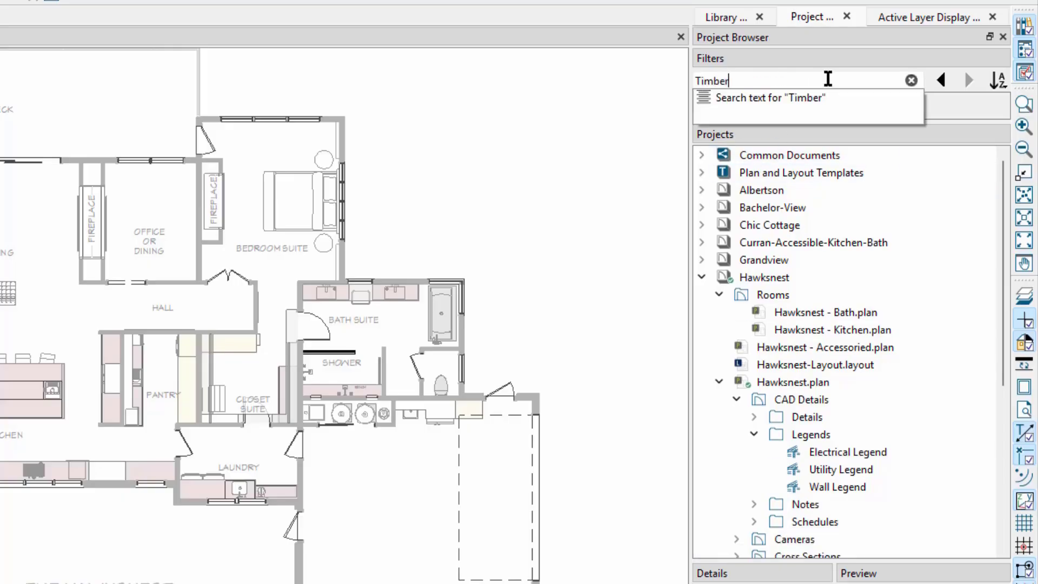
pyautogui.press('Return')
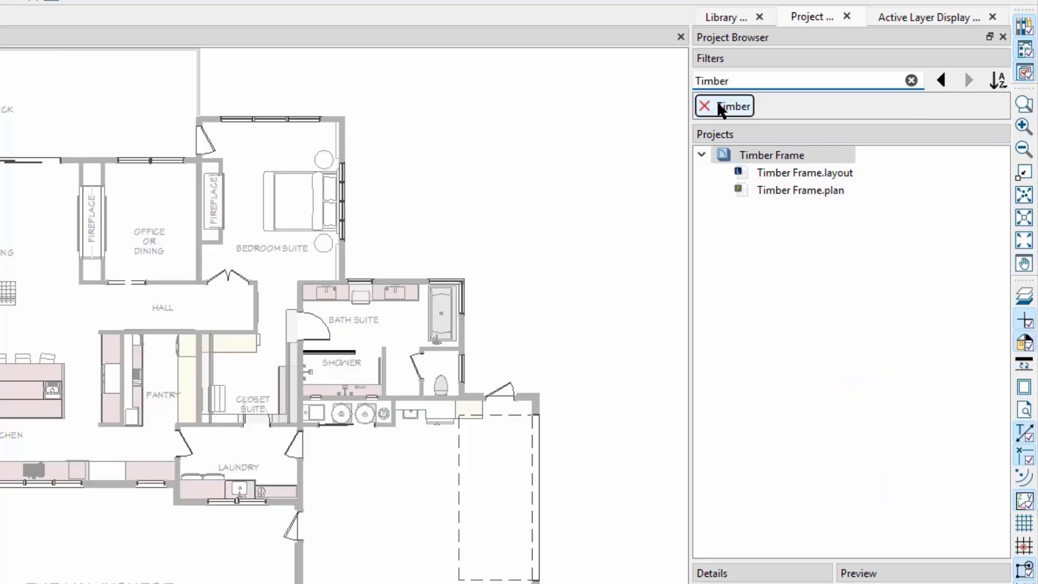
pyautogui.click(705, 104)
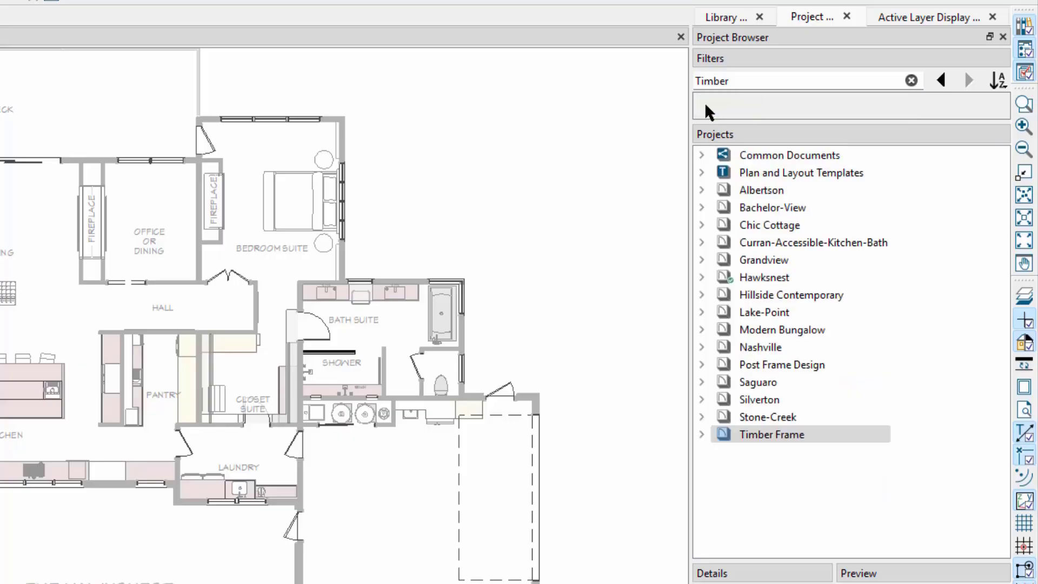
pyautogui.click(912, 80)
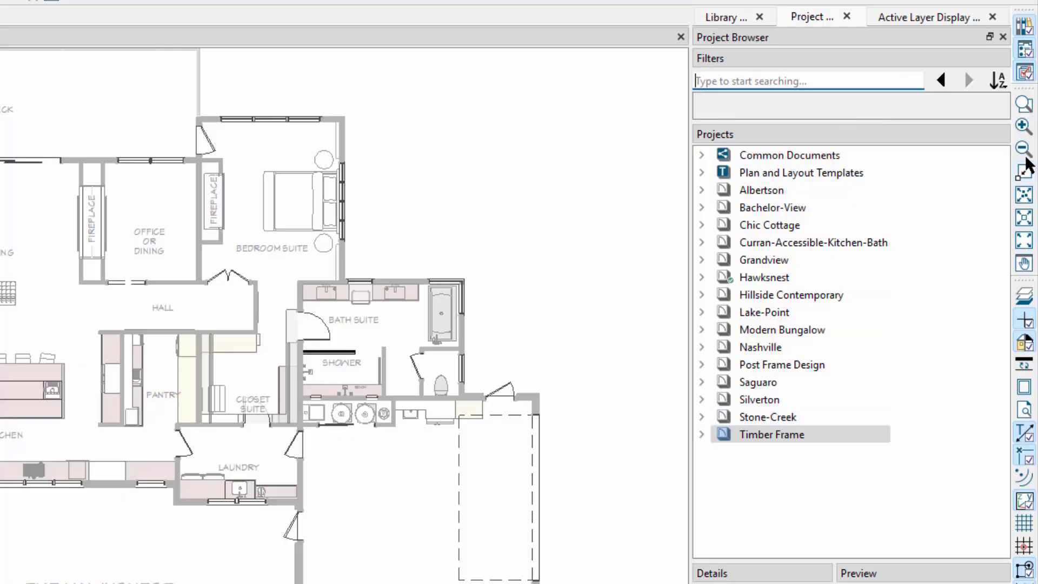
pyautogui.click(1001, 86)
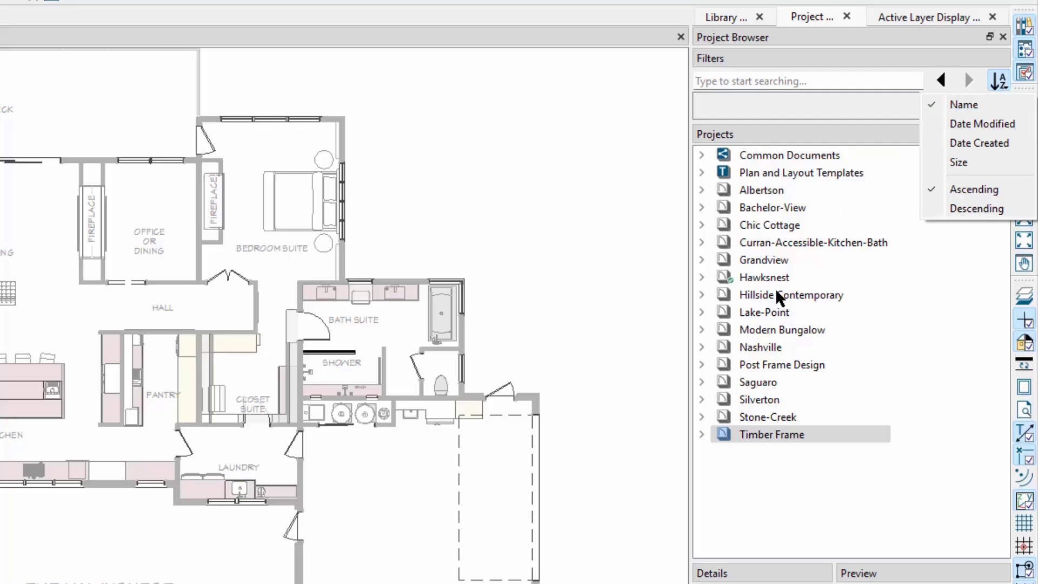
pyautogui.click(762, 382)
# Pin Saguaro to the top, then list all projects with default documents shown
pyautogui.rightClick(770, 382)
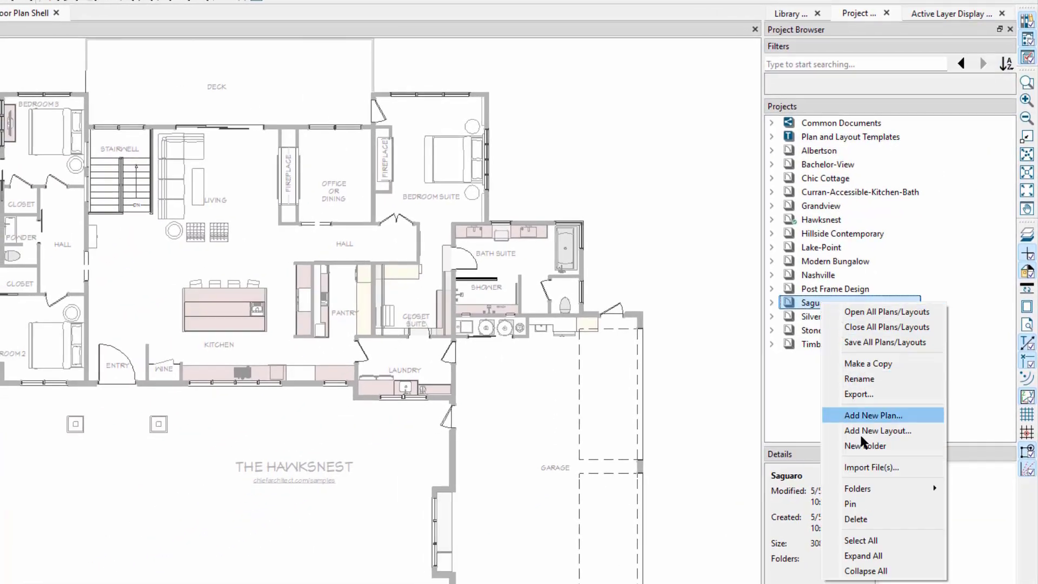
pyautogui.click(862, 503)
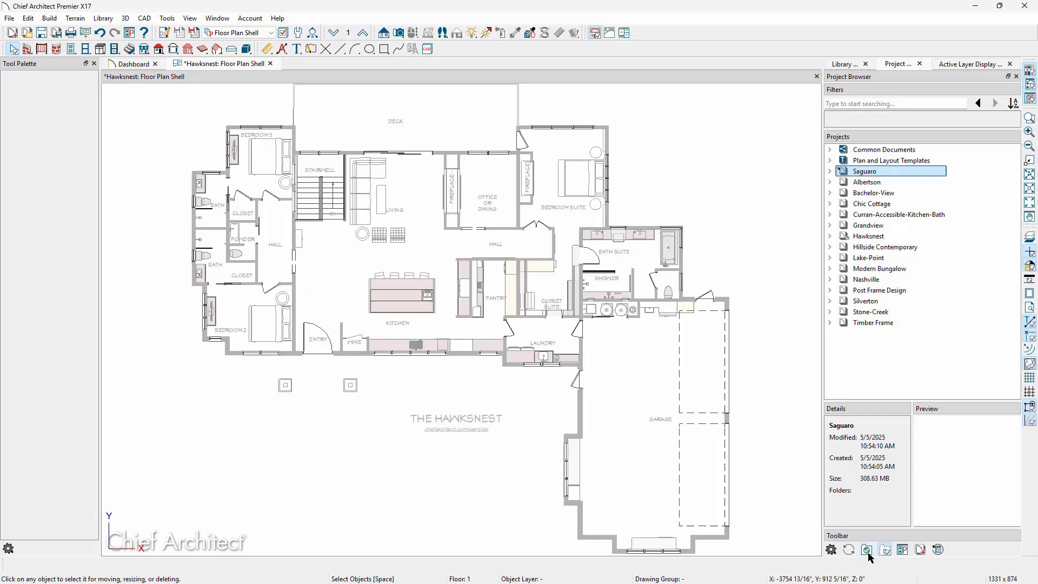
pyautogui.click(868, 550)
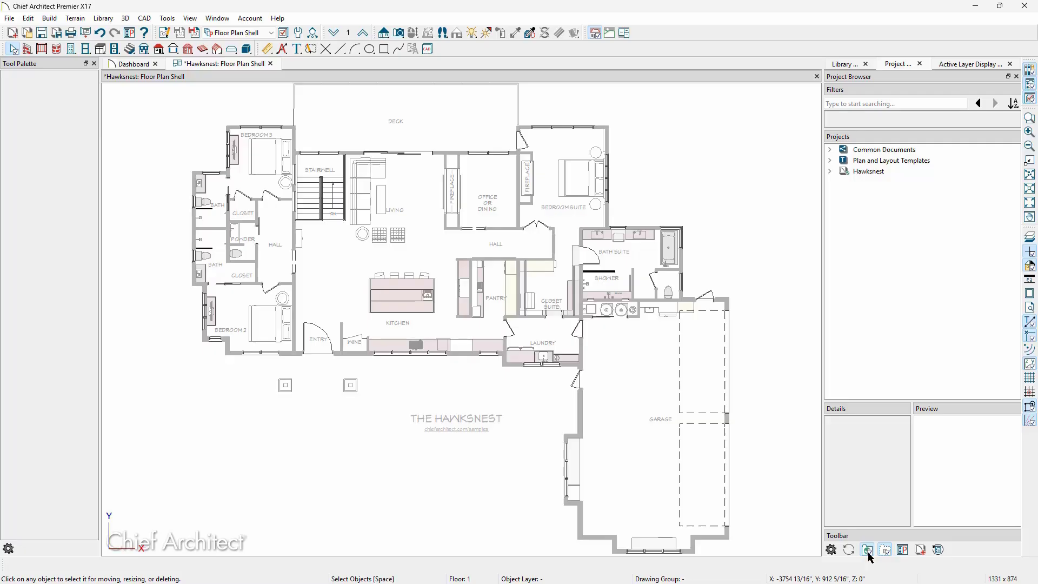
pyautogui.click(867, 550)
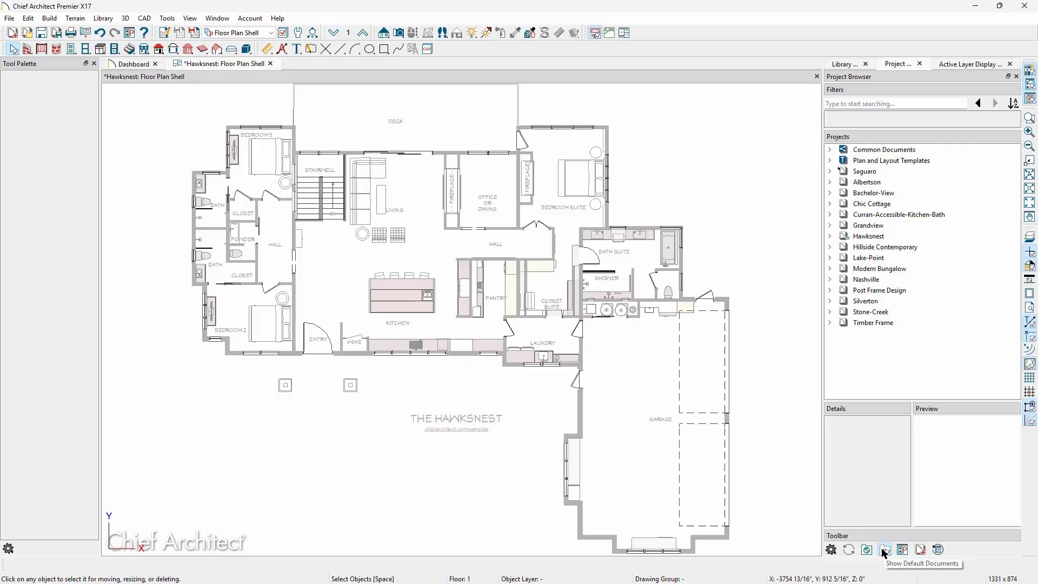
pyautogui.click(884, 550)
pyautogui.click(884, 550)
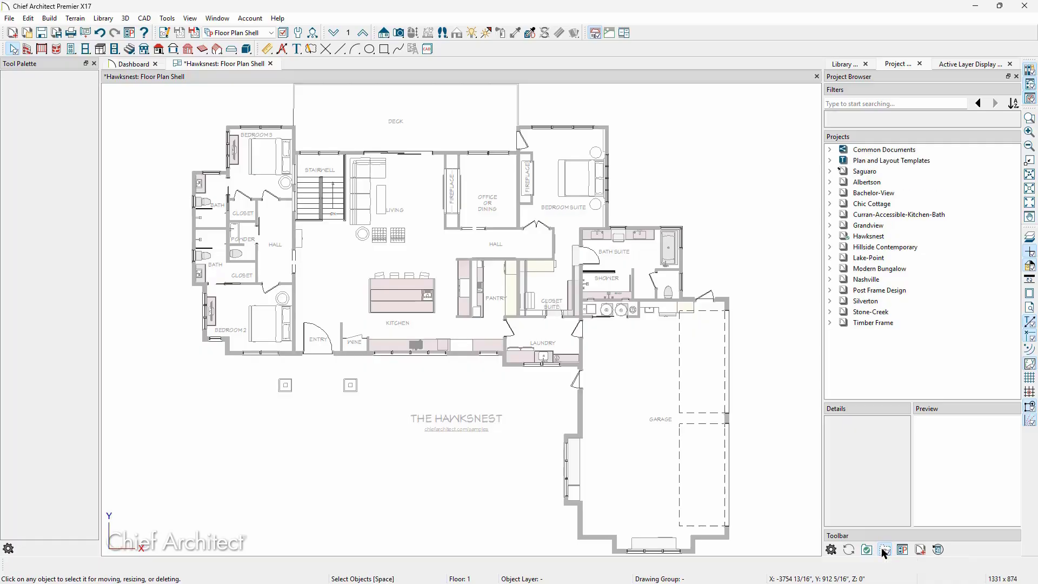
# Turn on the Folders pane and add a project folder named Active
pyautogui.click(832, 549)
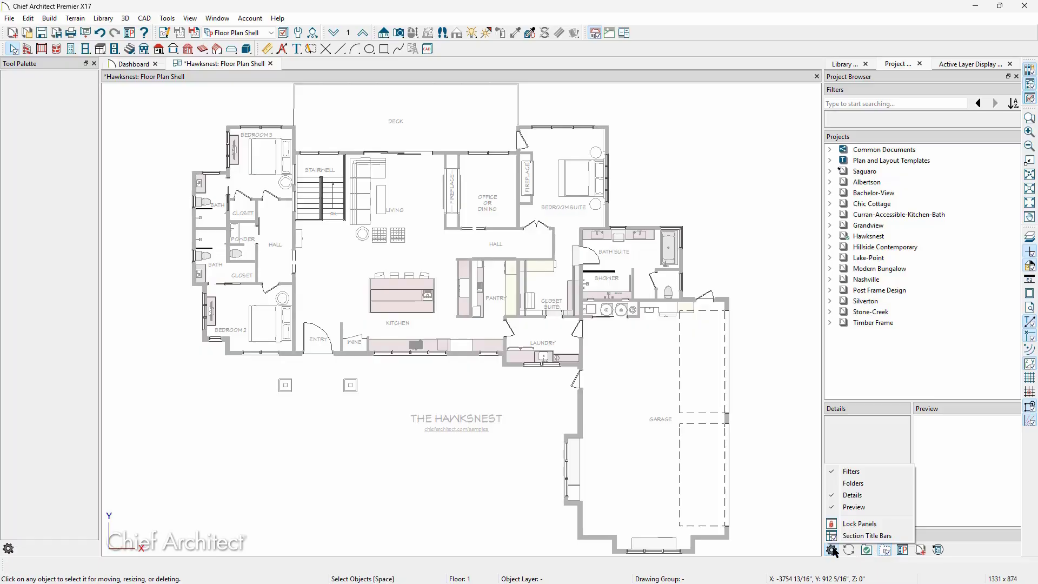
pyautogui.click(837, 484)
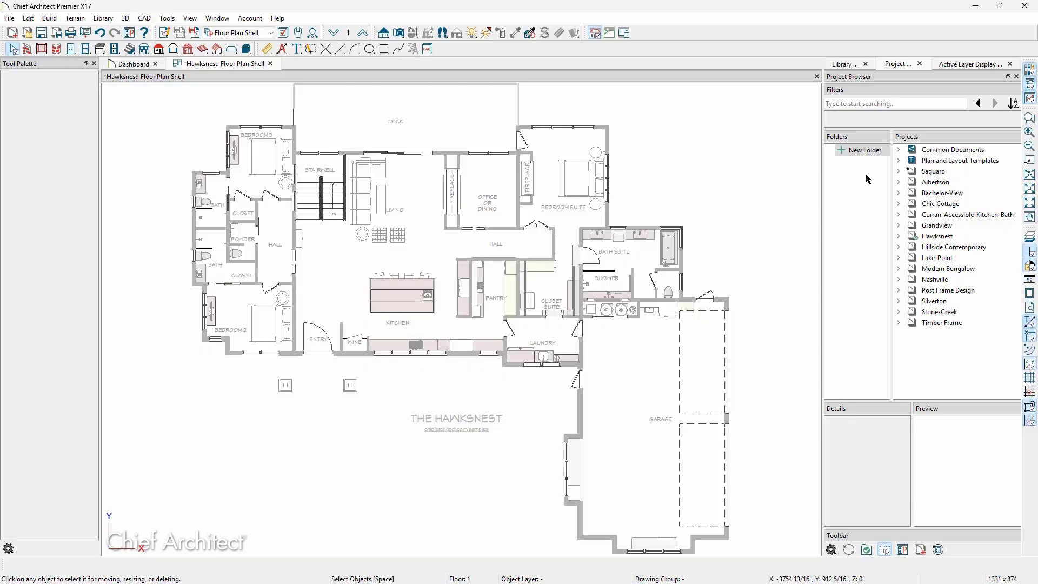
pyautogui.click(865, 153)
pyautogui.write('A')
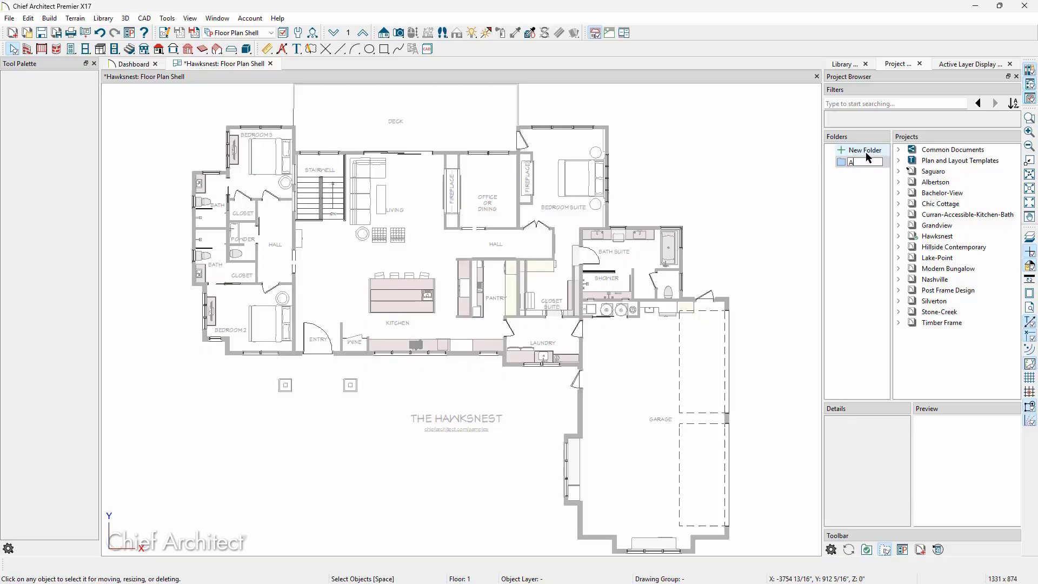
pyautogui.write('ctive')
pyautogui.press('Return')
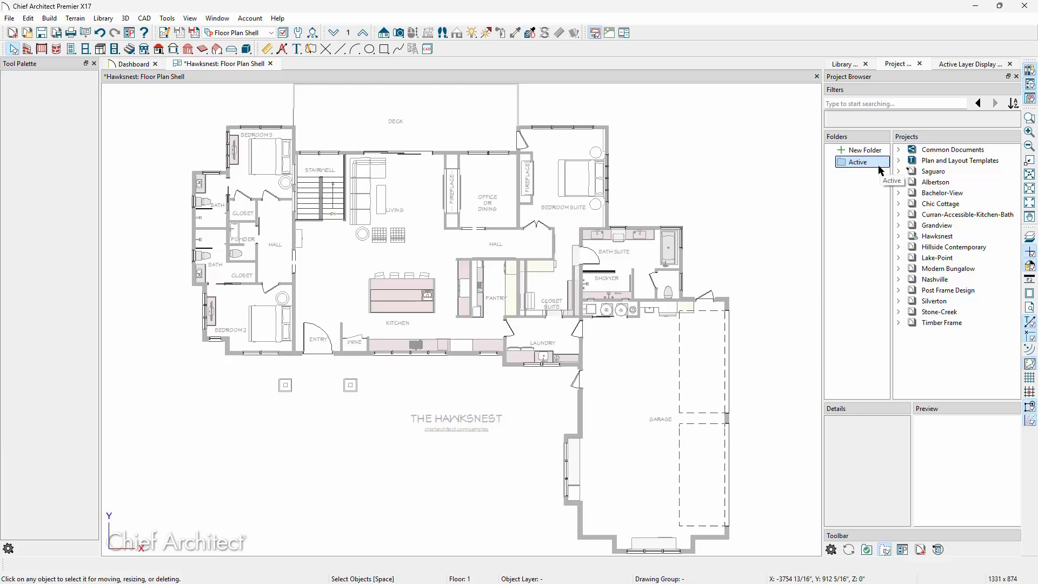
# Assign the Albertson project to the Active folder through its Folders options
pyautogui.click(924, 182)
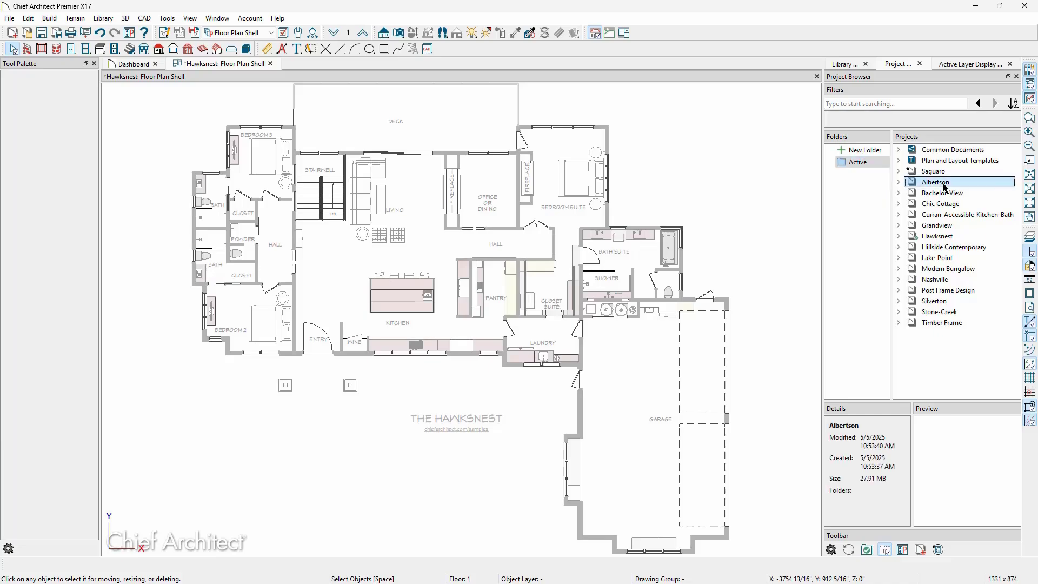
pyautogui.rightClick(954, 186)
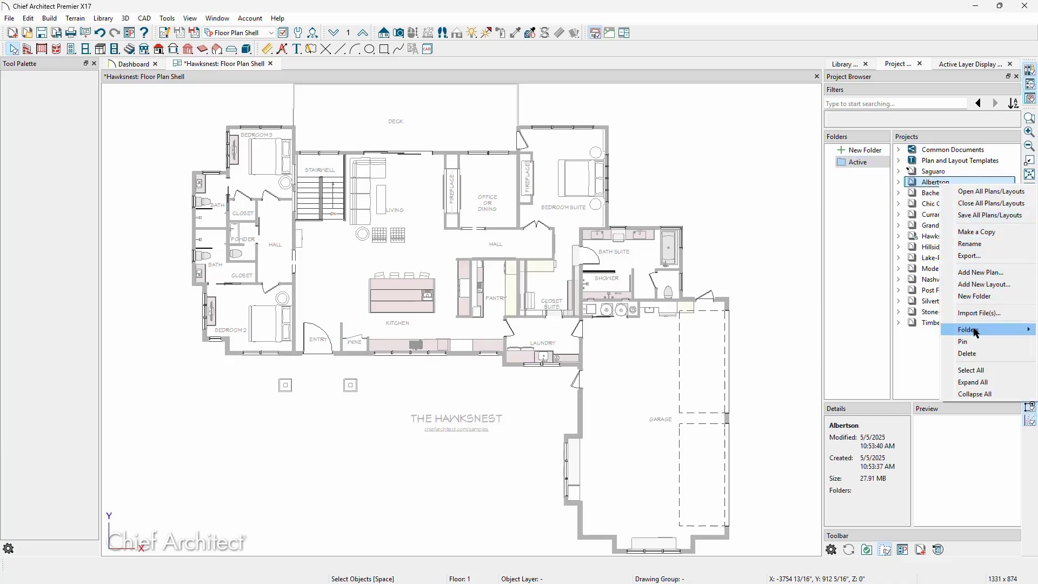
pyautogui.moveTo(968, 330)
pyautogui.click(816, 343)
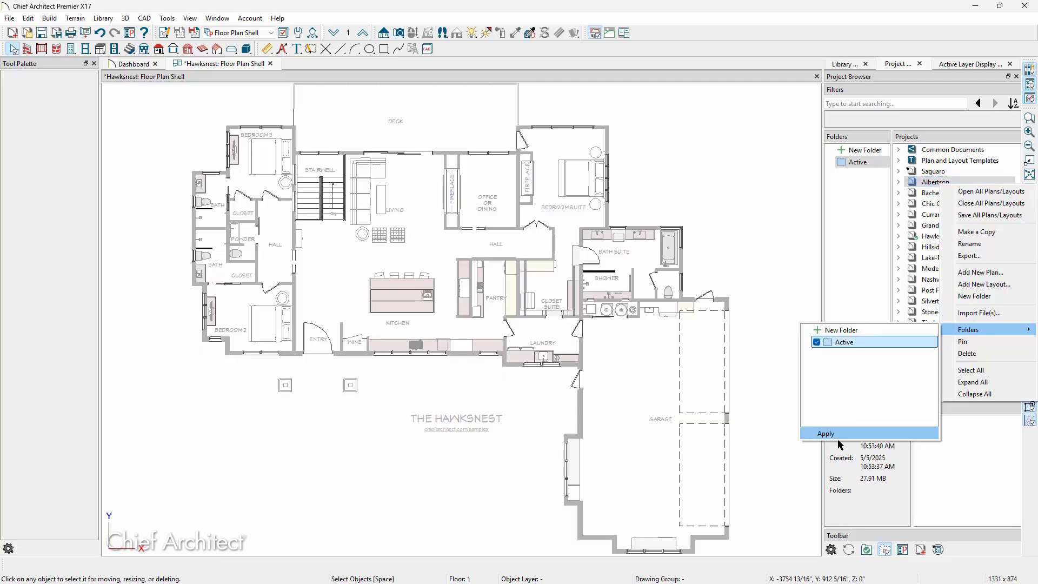
pyautogui.click(870, 436)
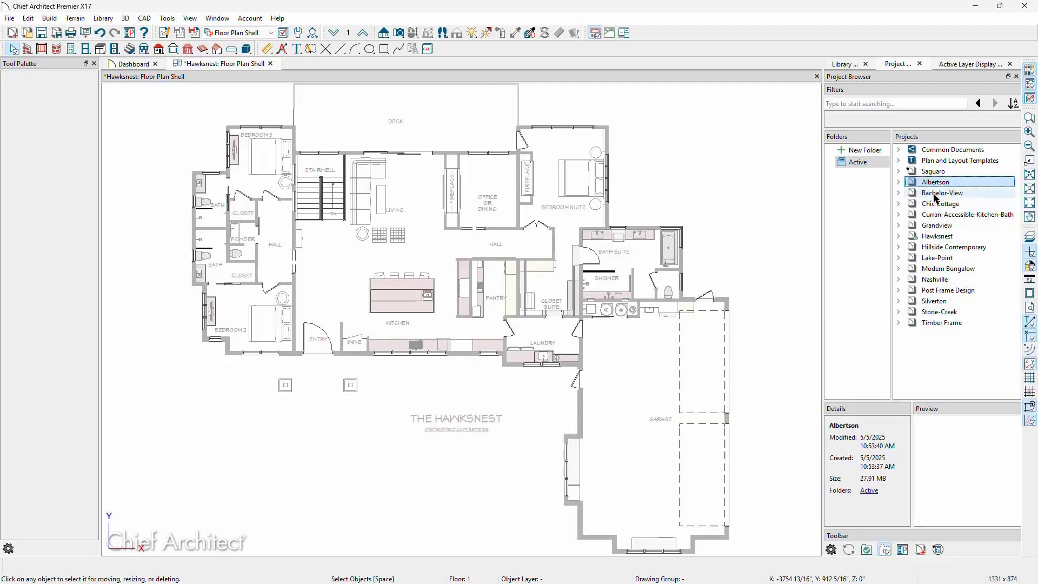
# Drag Bachelor-View into Active, filter by Active, then clear the filter
pyautogui.moveTo(935, 192); pyautogui.dragTo(878, 167)
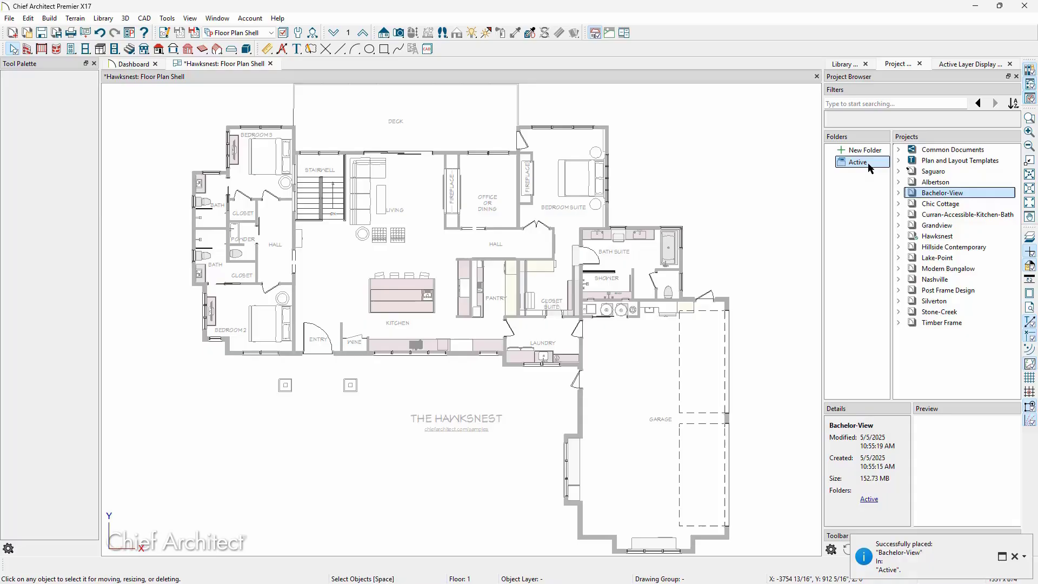
pyautogui.click(860, 162)
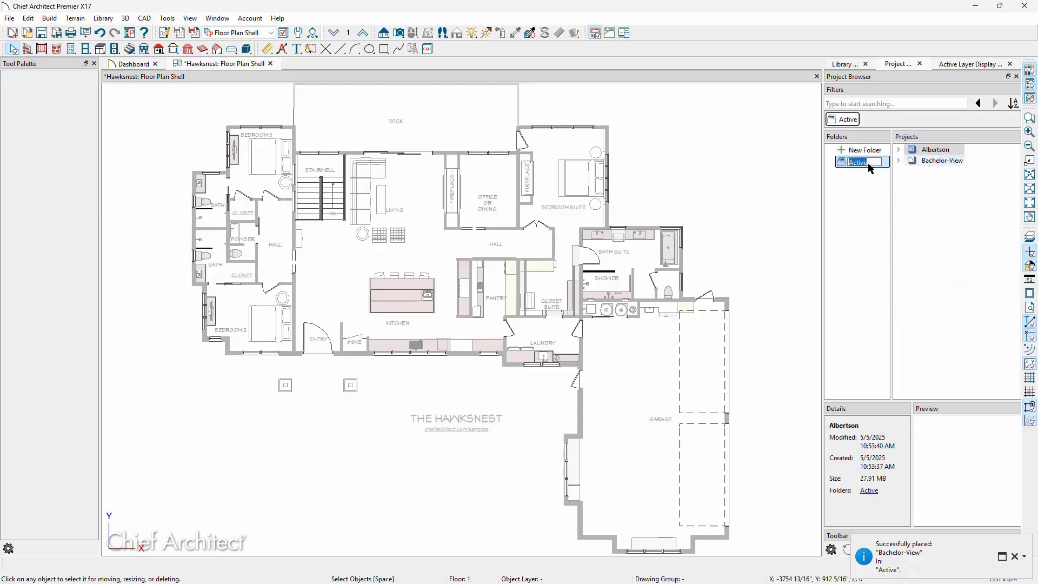
pyautogui.click(873, 192)
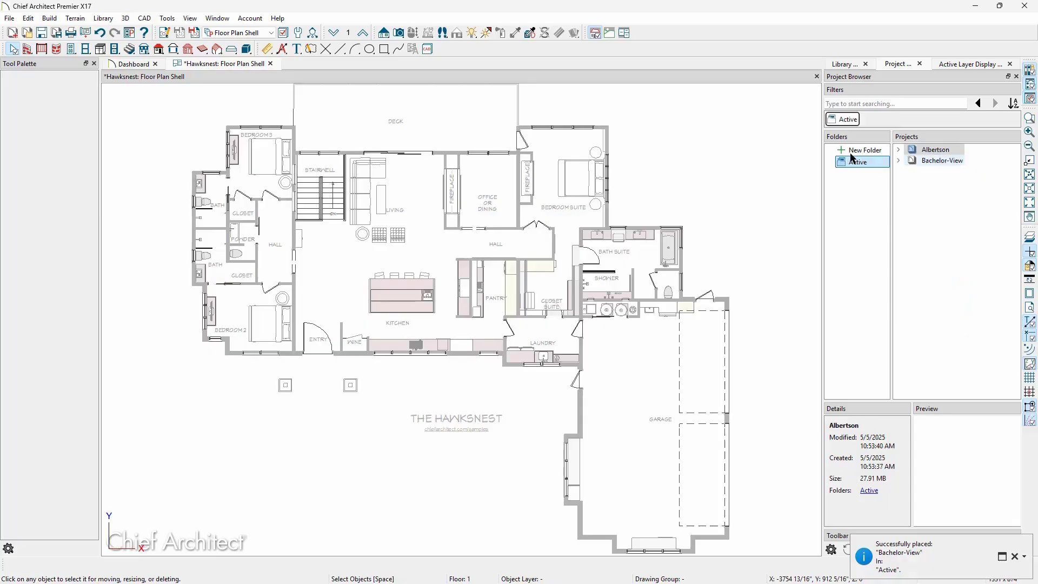
pyautogui.click(832, 120)
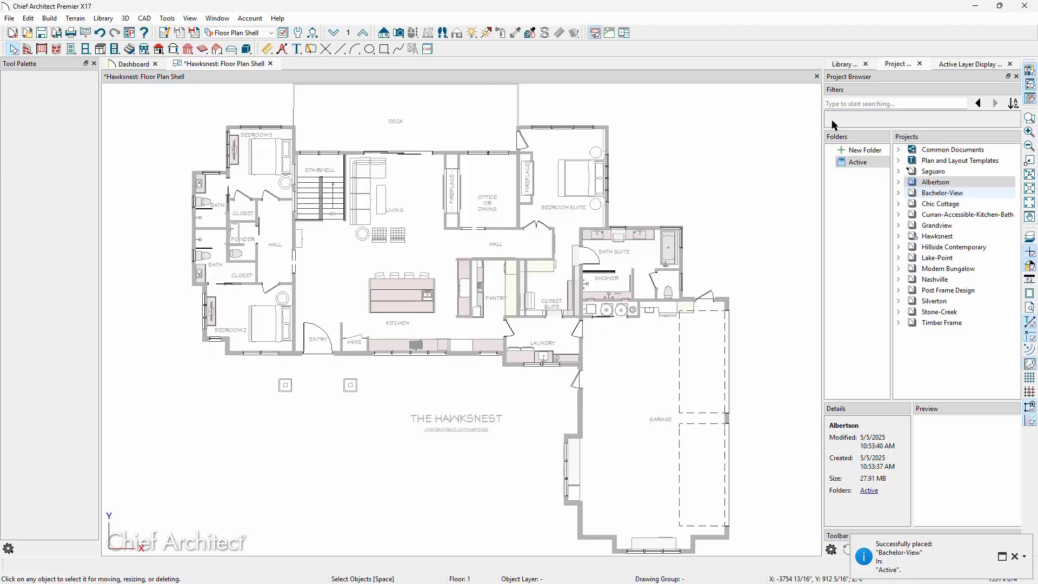
# Bring up the Active folder's actions and begin deleting it
pyautogui.rightClick(878, 165)
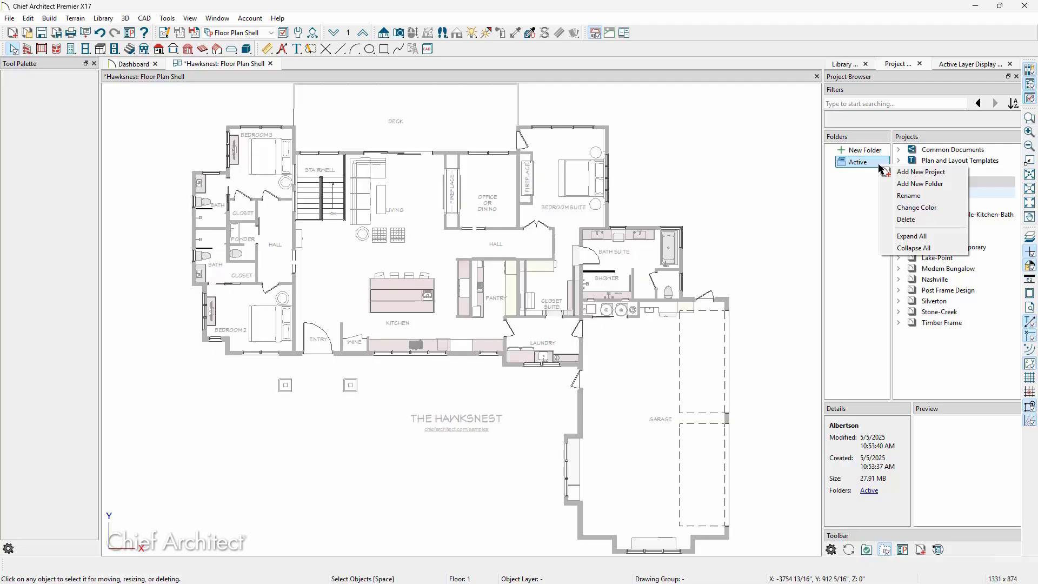
pyautogui.click(953, 220)
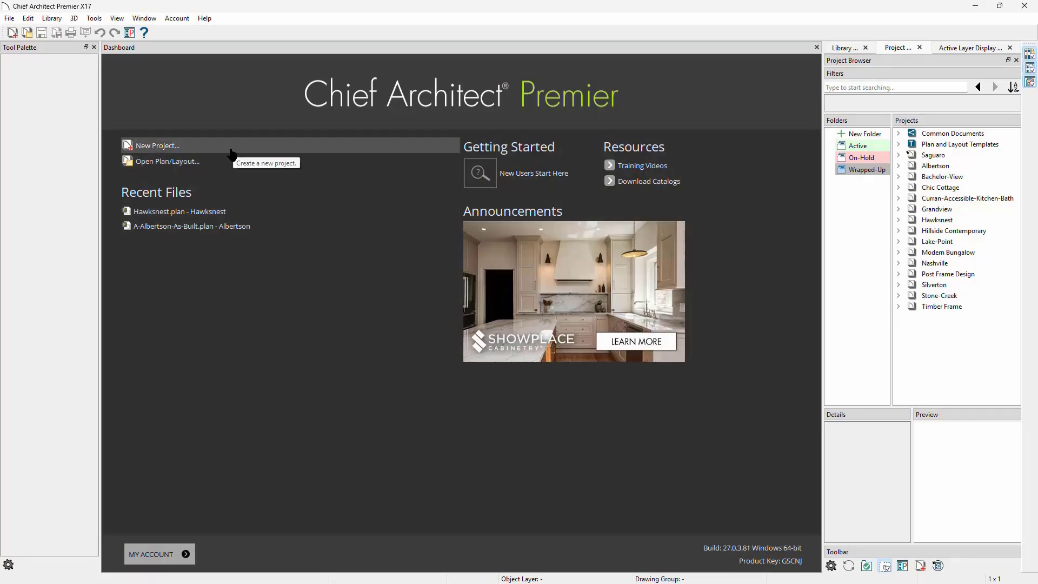
# Create project 'Project Management' with plan 'Project' from Residential Template.plan, including a layout
pyautogui.click(10, 19)
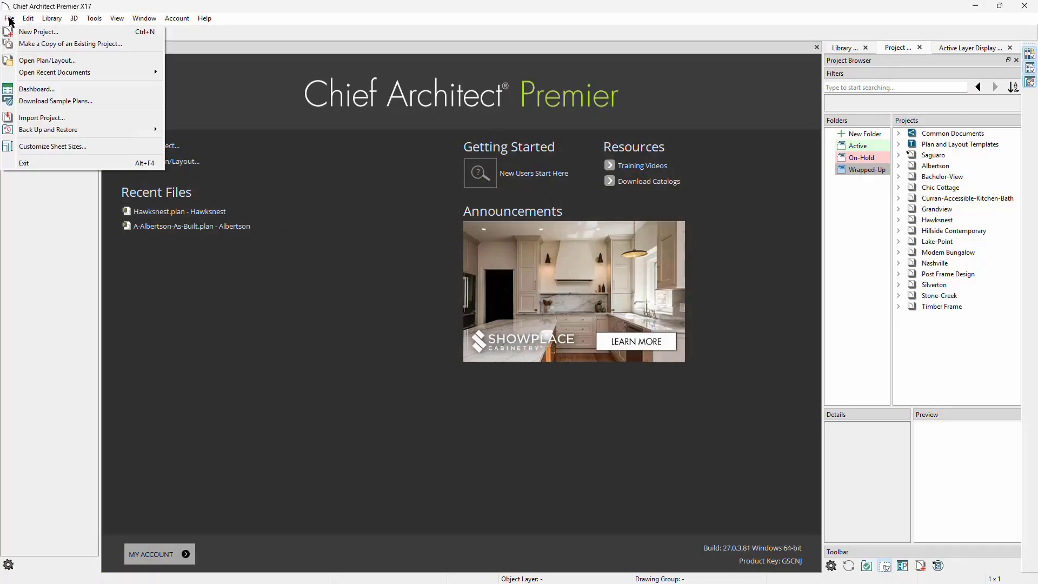
pyautogui.click(22, 30)
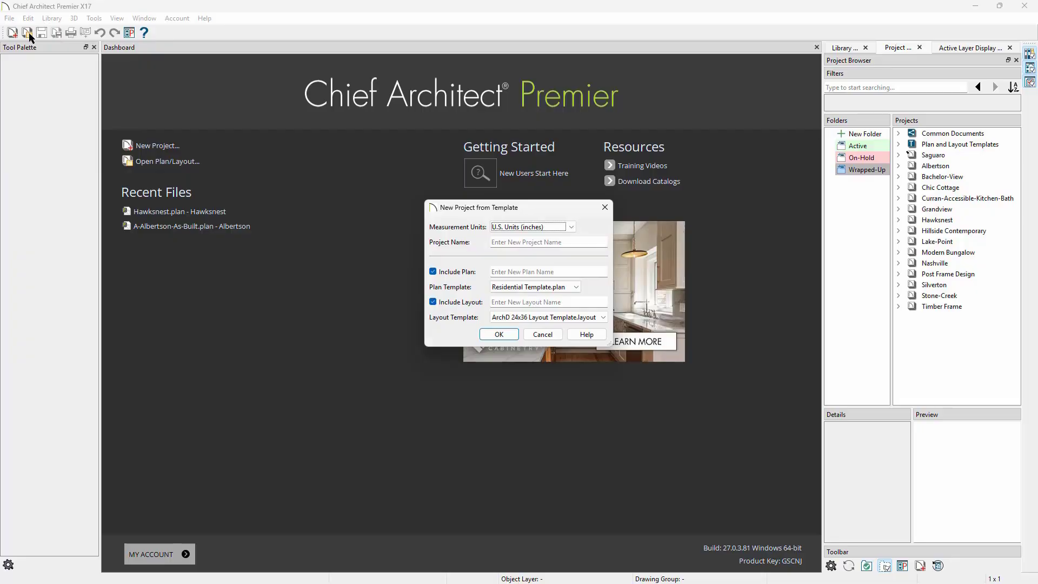
pyautogui.click(536, 242)
pyautogui.write('Project ')
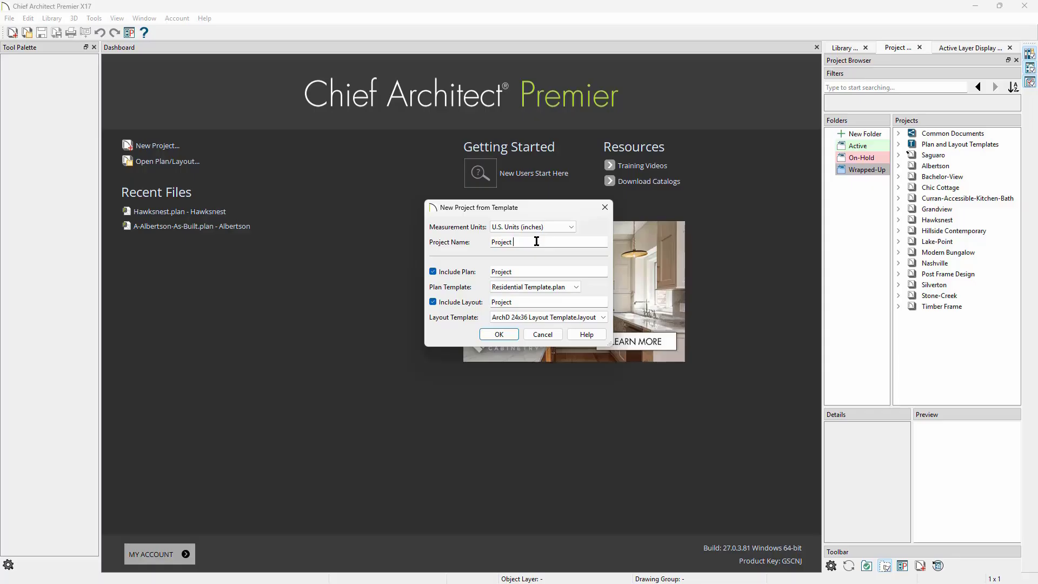
pyautogui.write('Management')
pyautogui.doubleClick(525, 271)
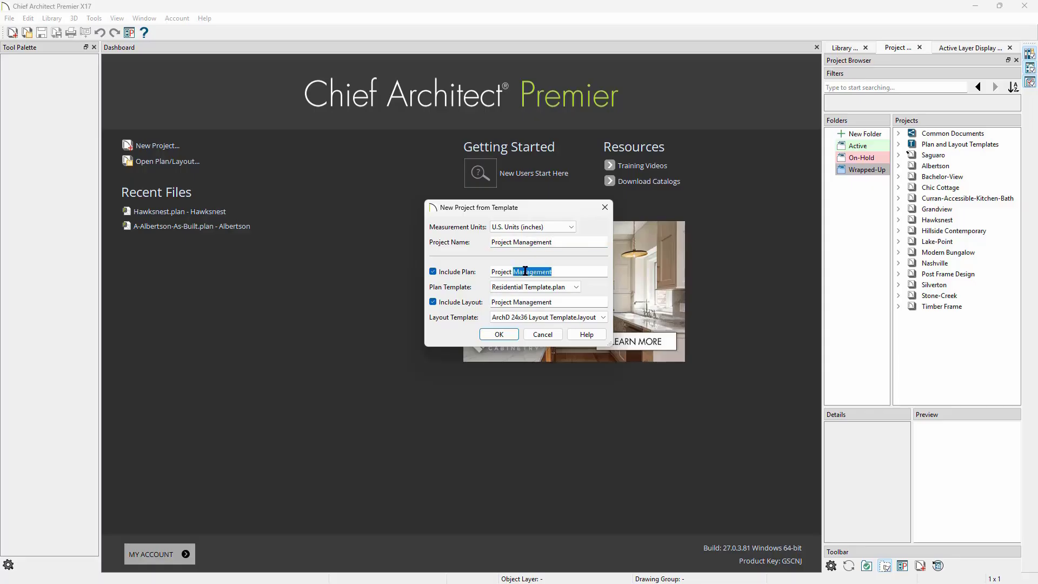
pyautogui.press('BackSpace')
pyautogui.click(541, 287)
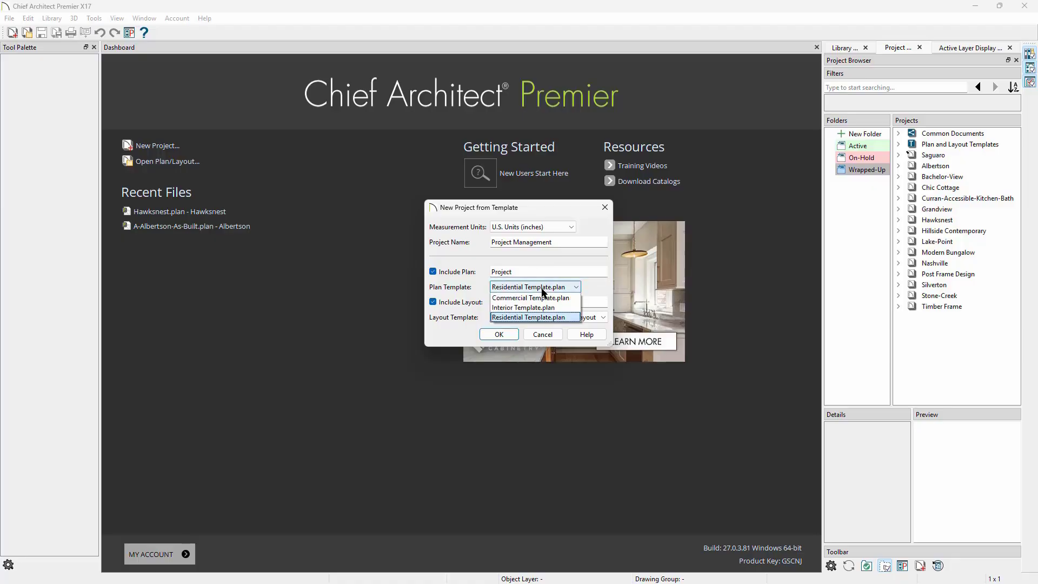
pyautogui.click(602, 285)
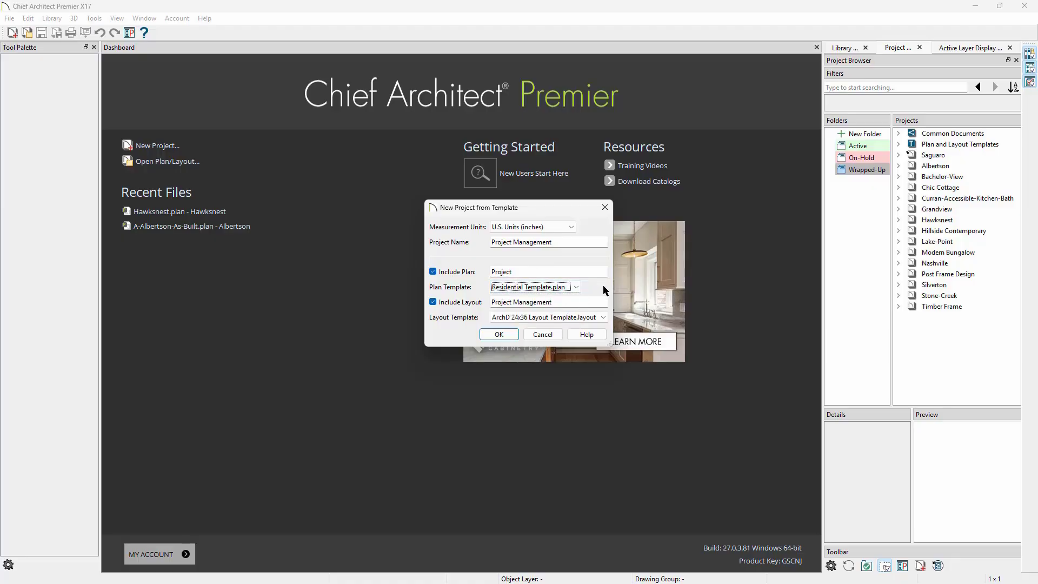
pyautogui.click(470, 303)
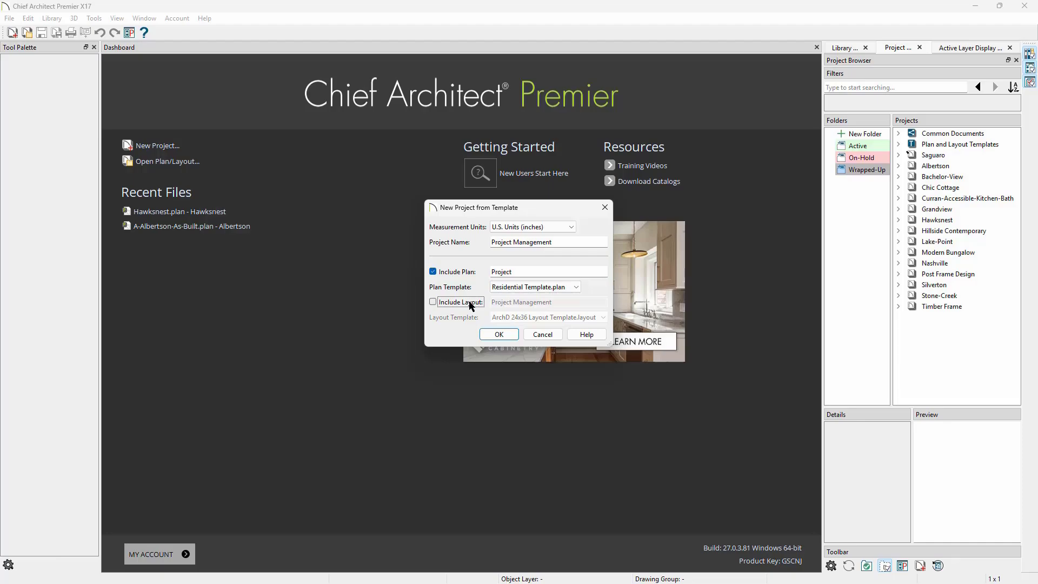
pyautogui.click(469, 304)
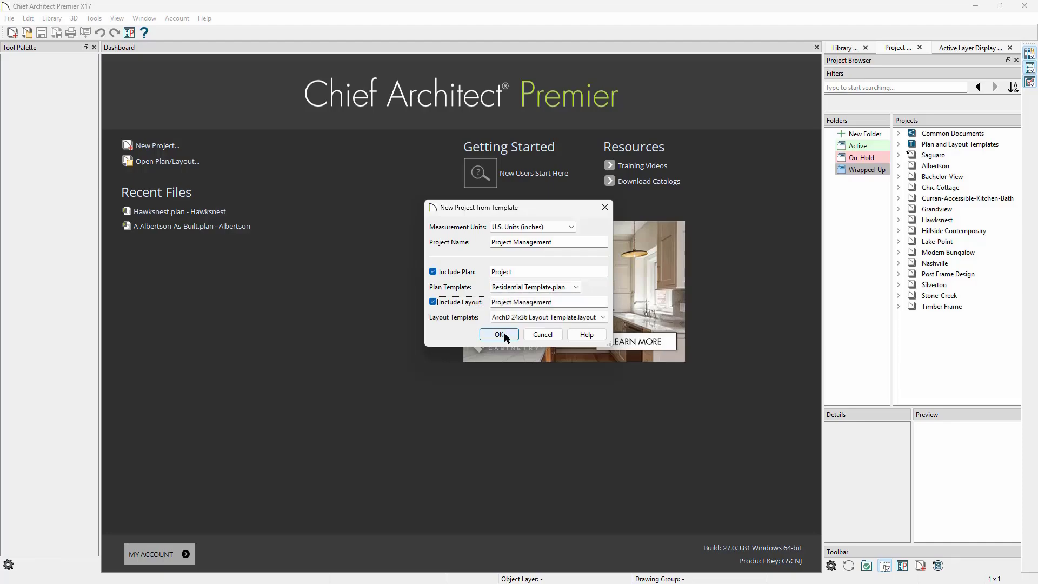
pyautogui.click(506, 337)
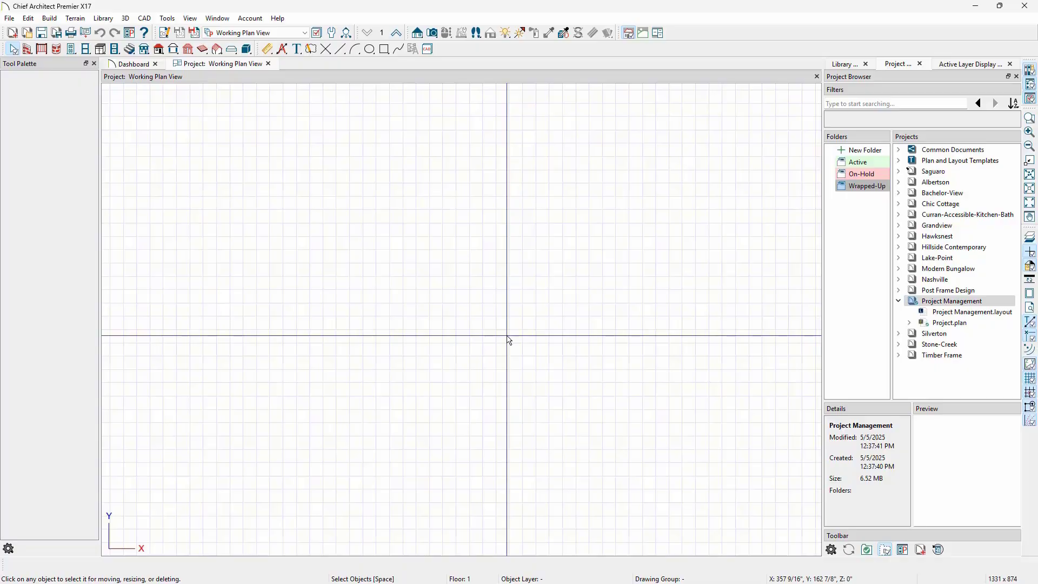
pyautogui.rightClick(935, 377)
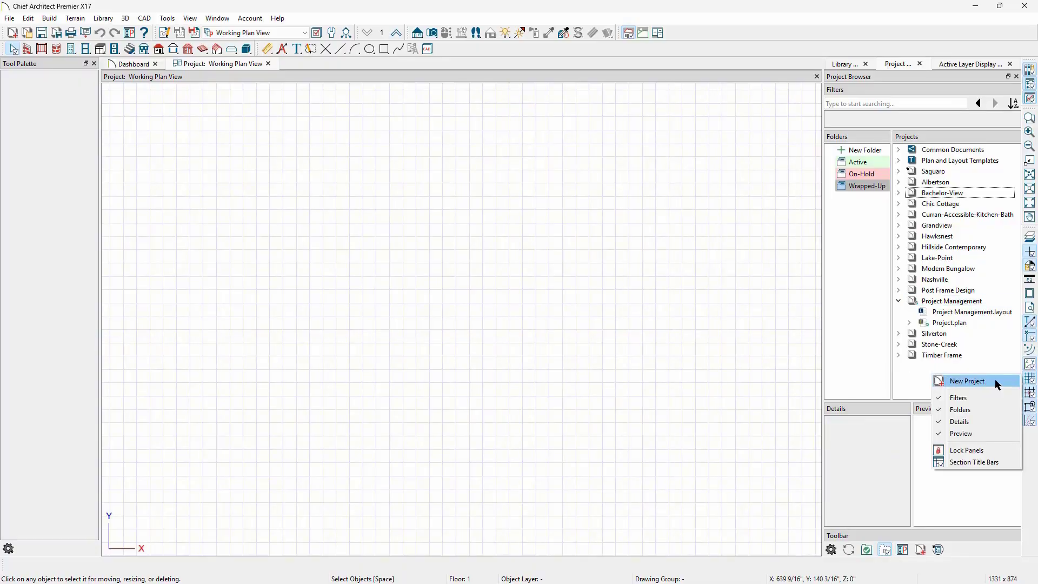
pyautogui.click(913, 380)
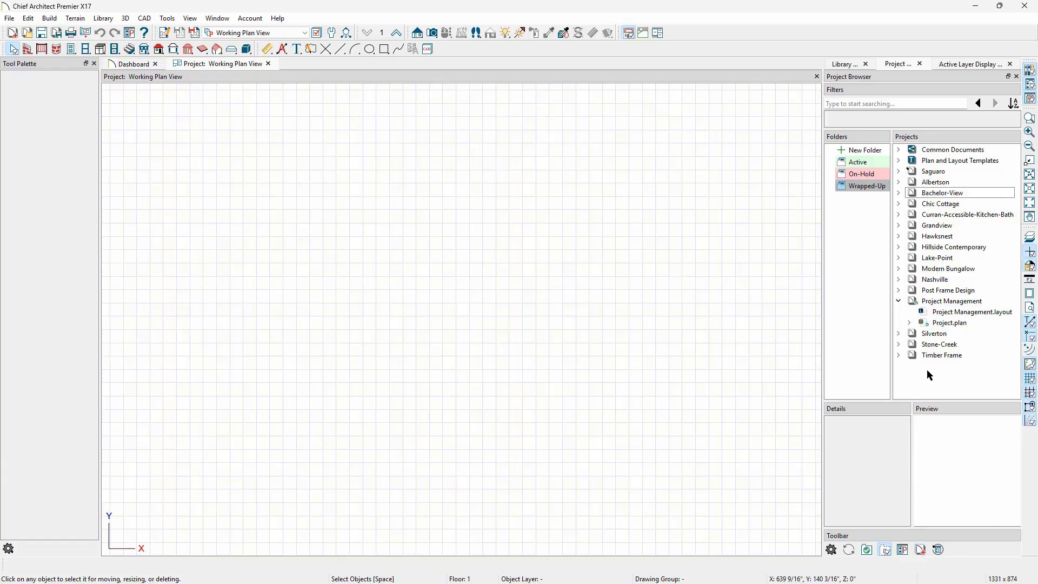
pyautogui.rightClick(968, 302)
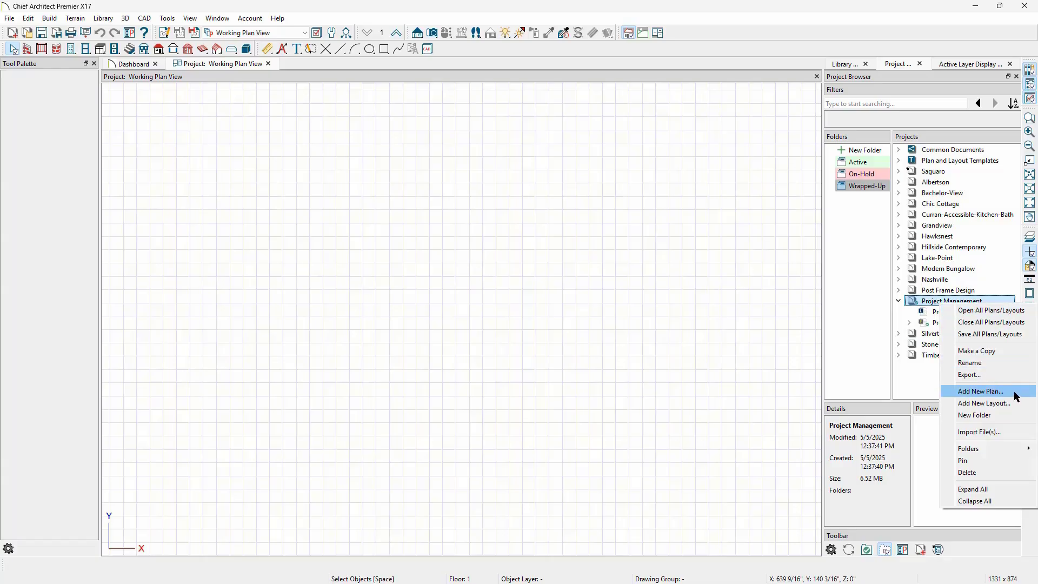
pyautogui.click(980, 392)
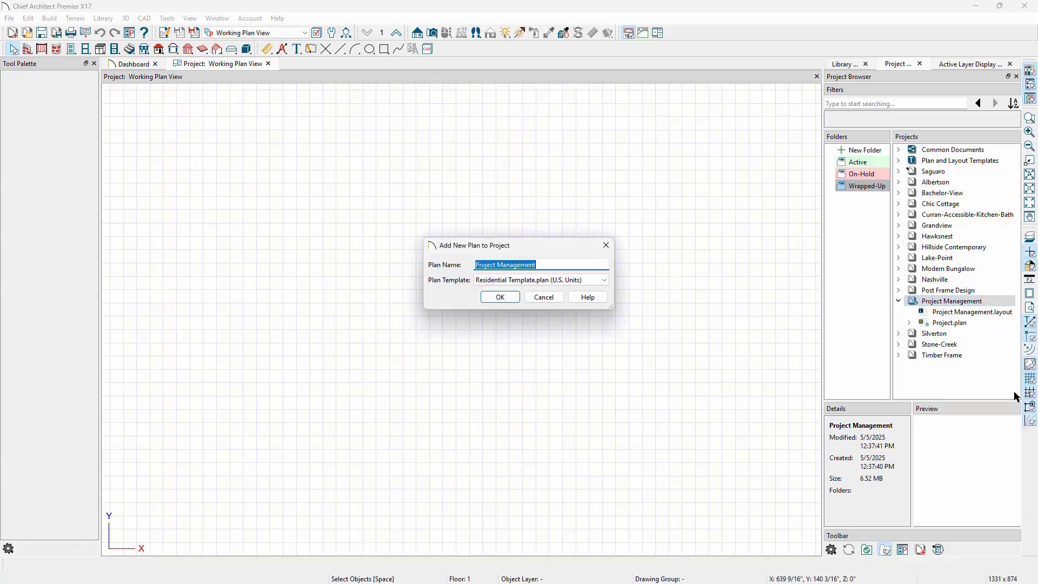
pyautogui.click(497, 298)
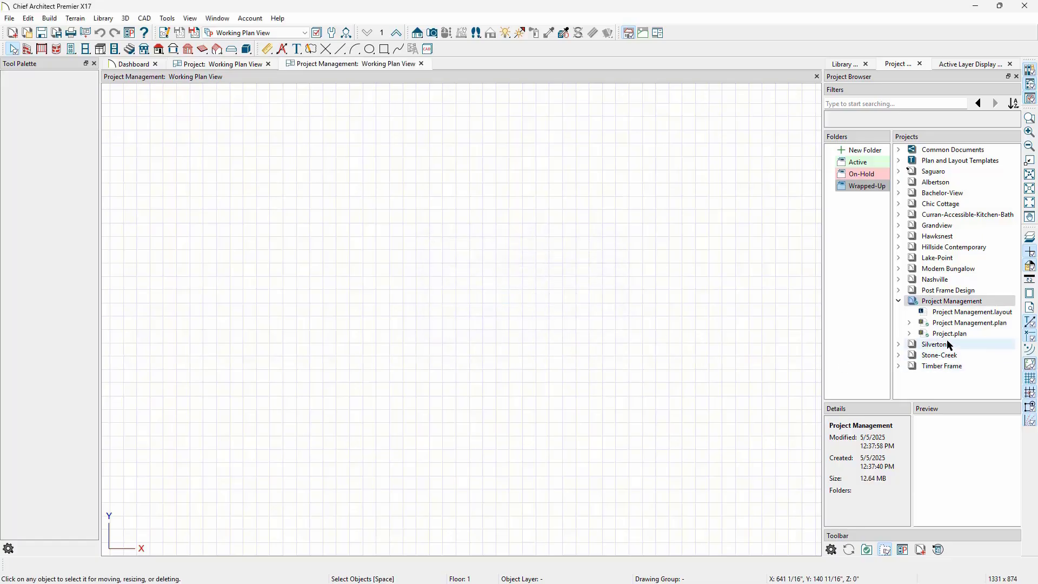
pyautogui.rightClick(961, 303)
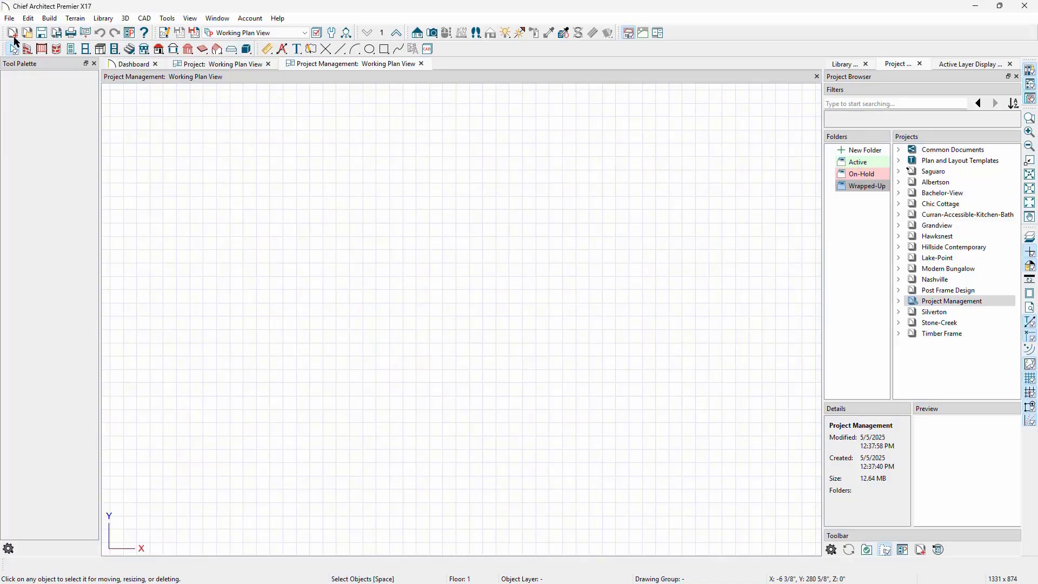
# Browse to the Roof Study folder, open RoofStudy.plan and import it into a new project
pyautogui.click(10, 19)
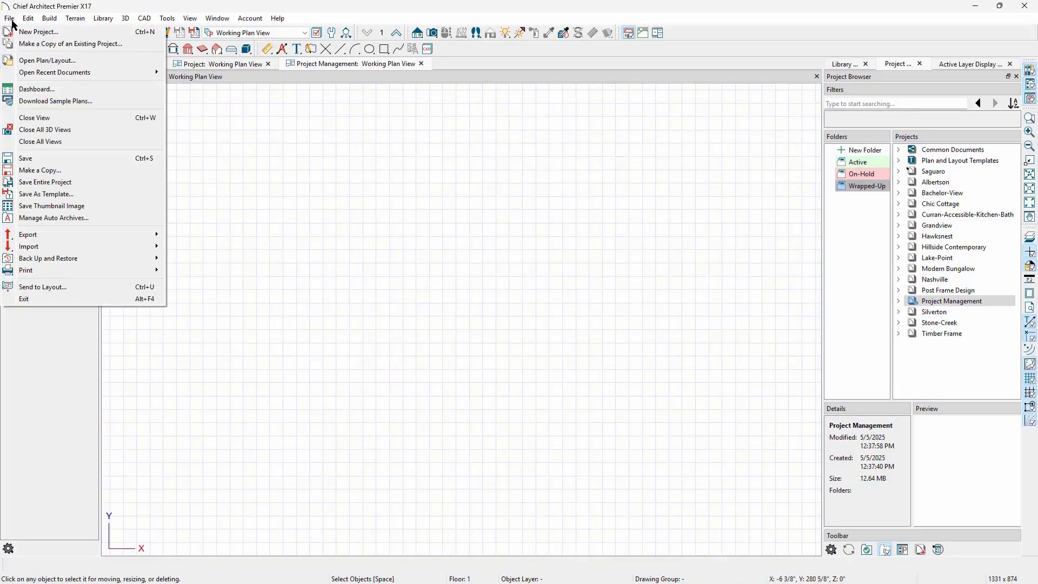
pyautogui.click(97, 60)
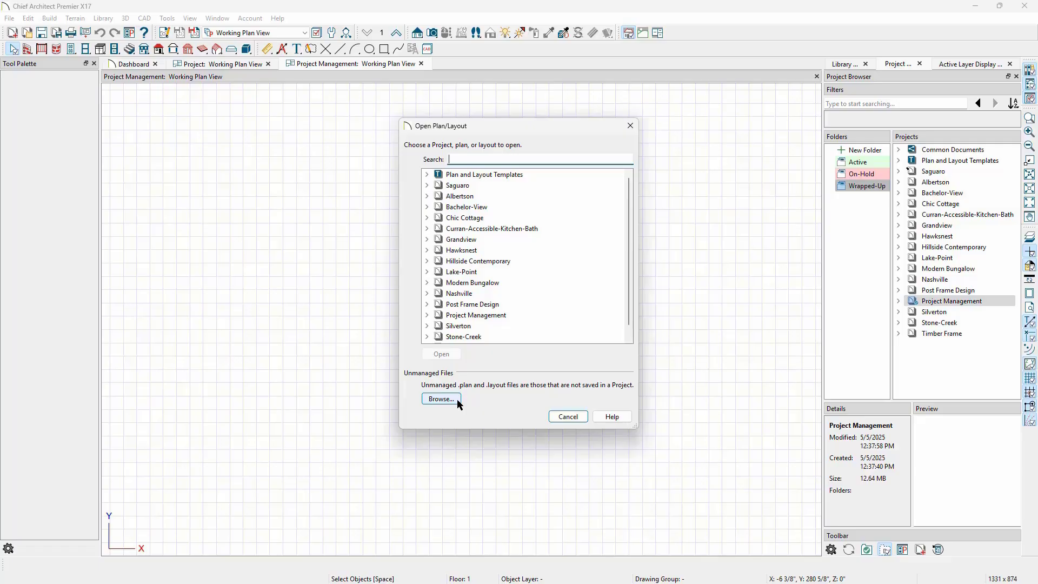
pyautogui.click(458, 400)
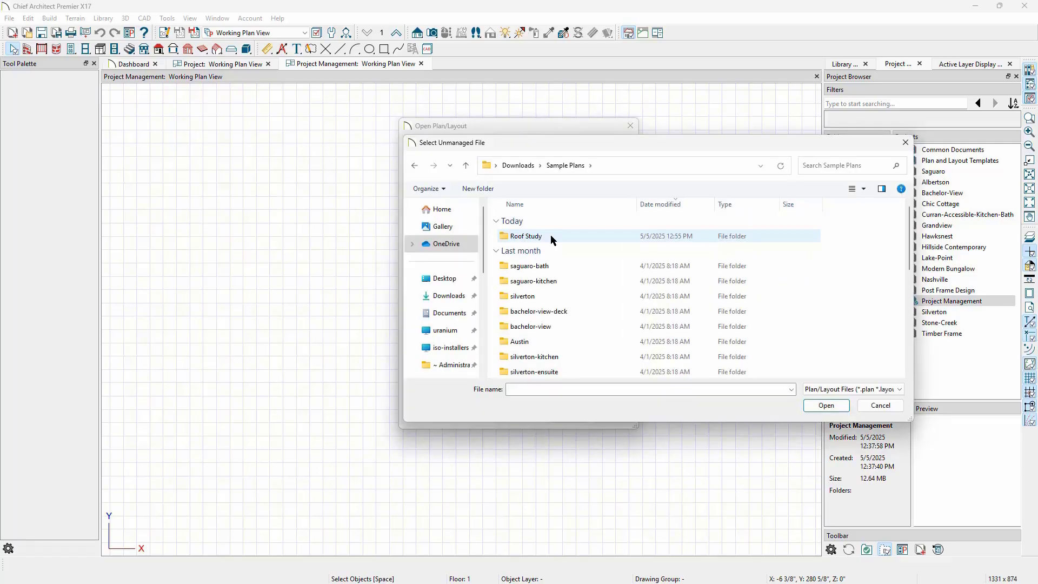
pyautogui.doubleClick(552, 238)
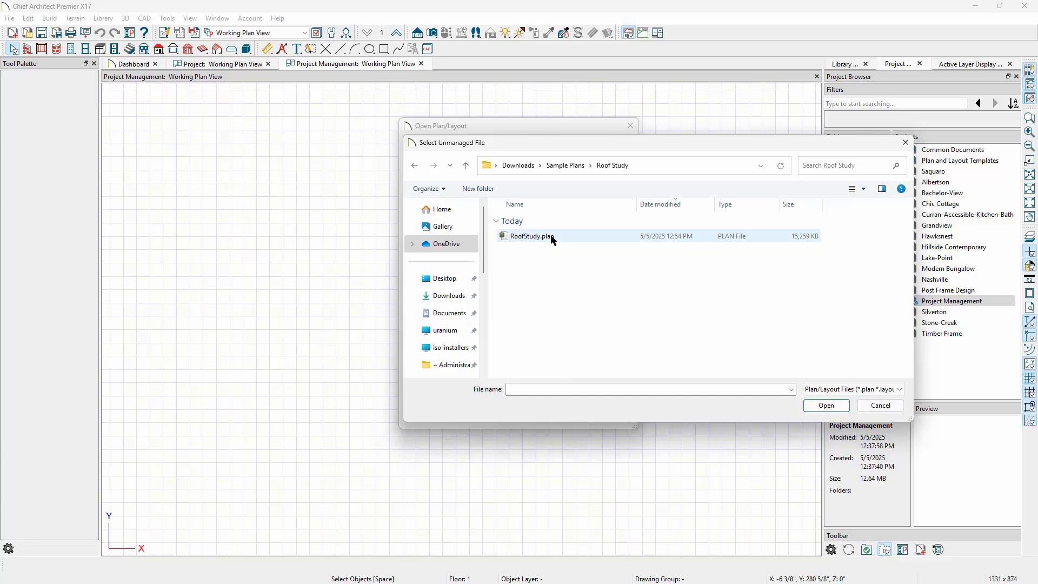
pyautogui.doubleClick(553, 238)
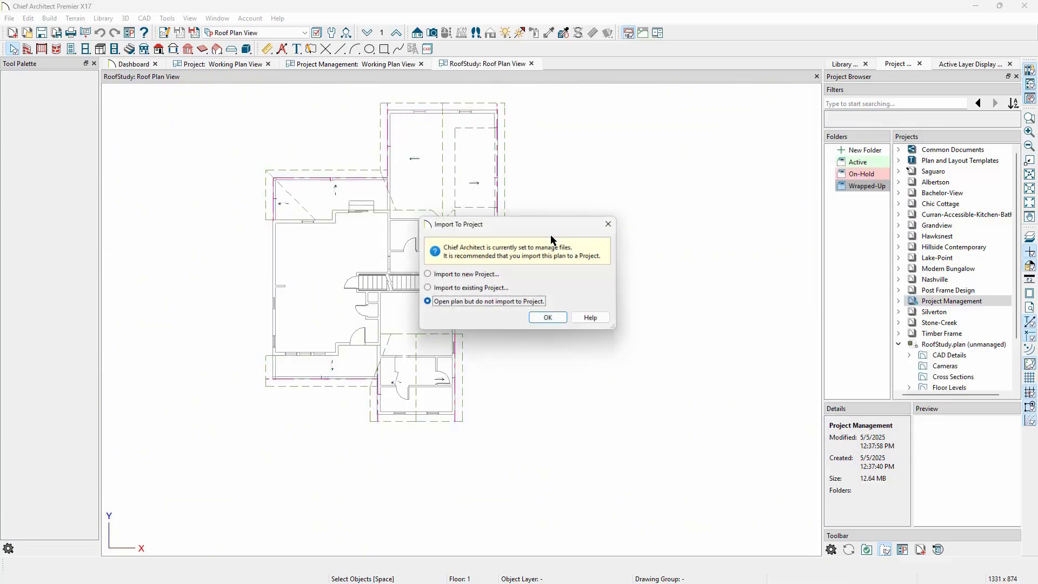
pyautogui.click(496, 277)
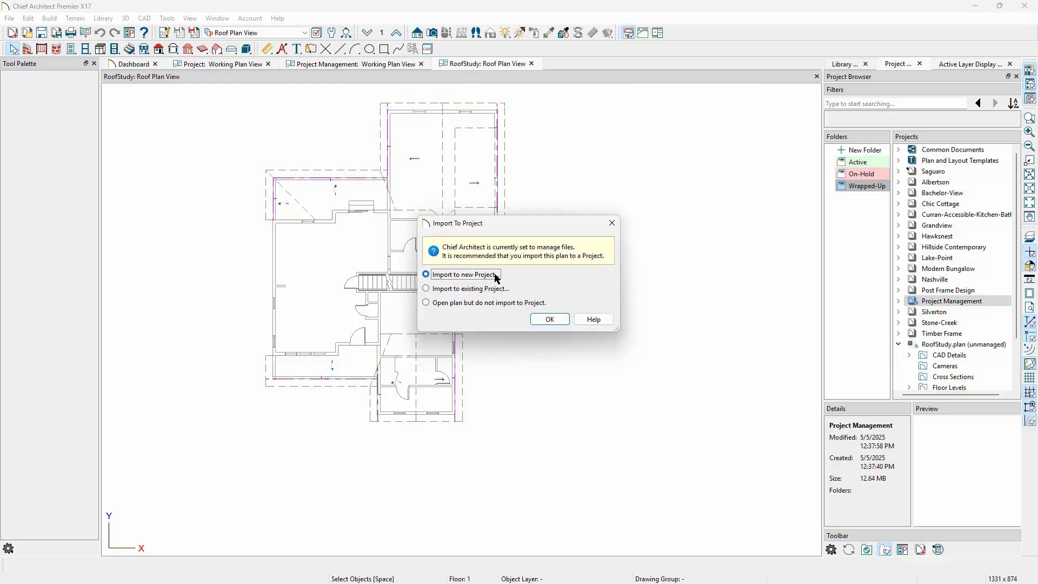
pyautogui.click(550, 320)
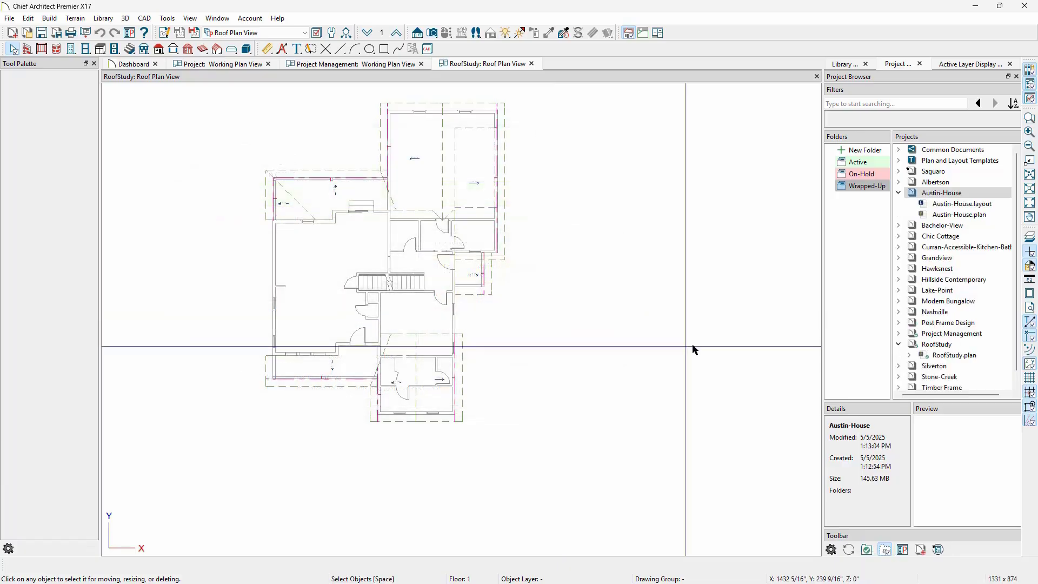
# Review the options for the new RoofStudy project in the Project Browser
pyautogui.rightClick(937, 345)
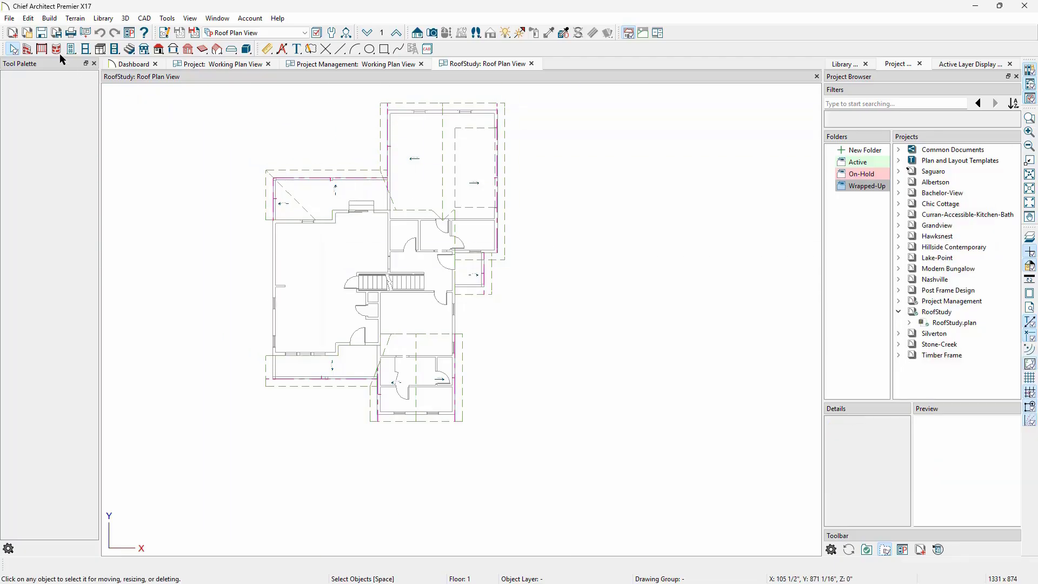
# Browse to Austin-House.layout and import it, with Austin-House.plan, into a new Austin-House project
pyautogui.click(9, 19)
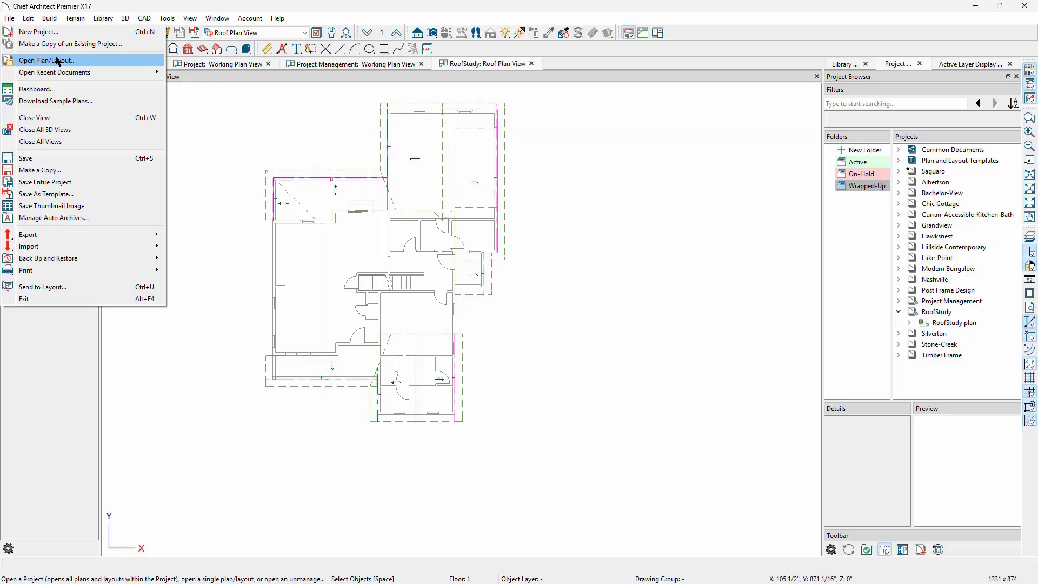
pyautogui.click(105, 63)
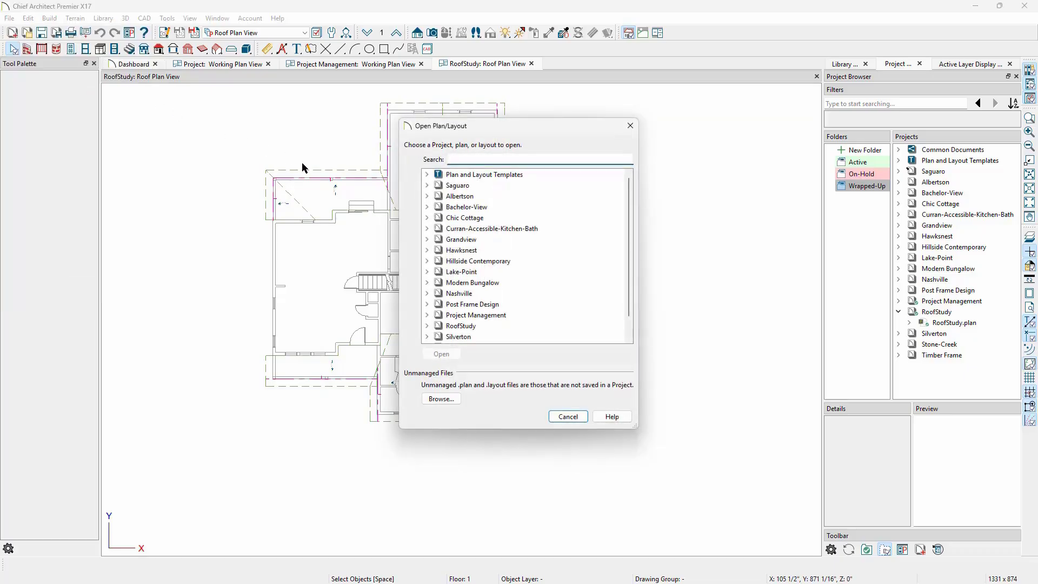
pyautogui.click(441, 399)
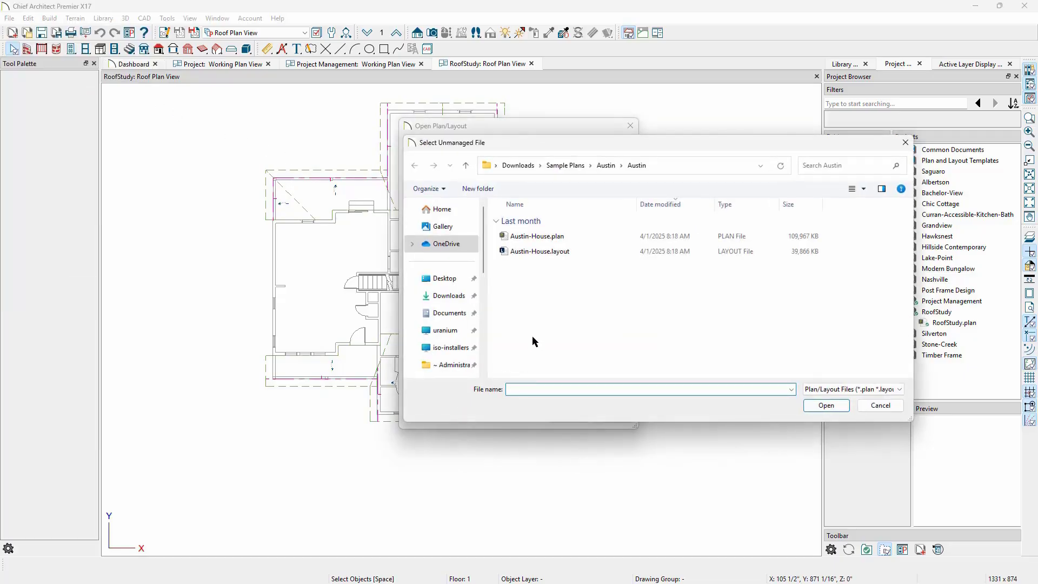
pyautogui.click(575, 251)
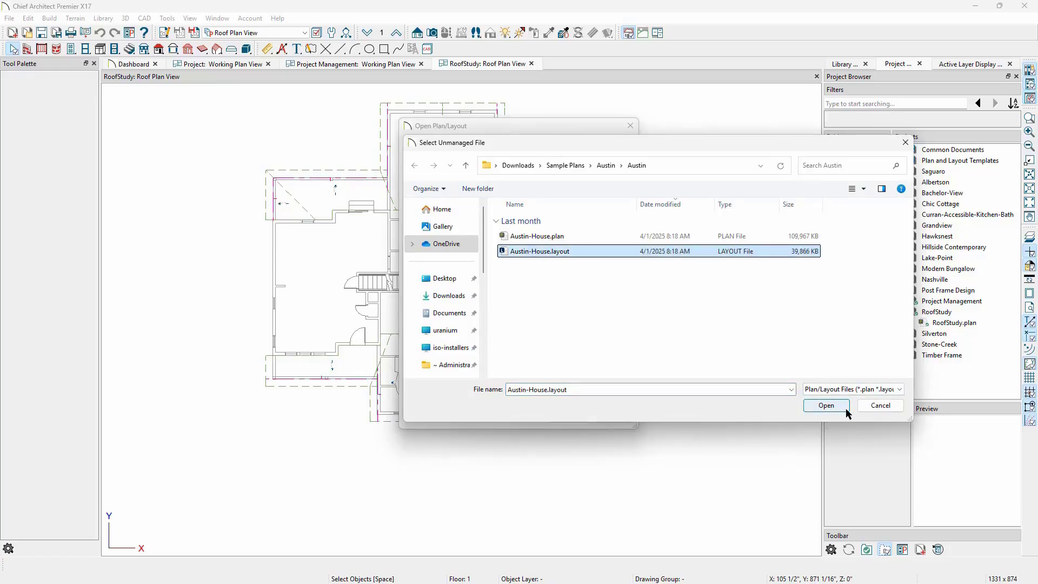
pyautogui.click(827, 405)
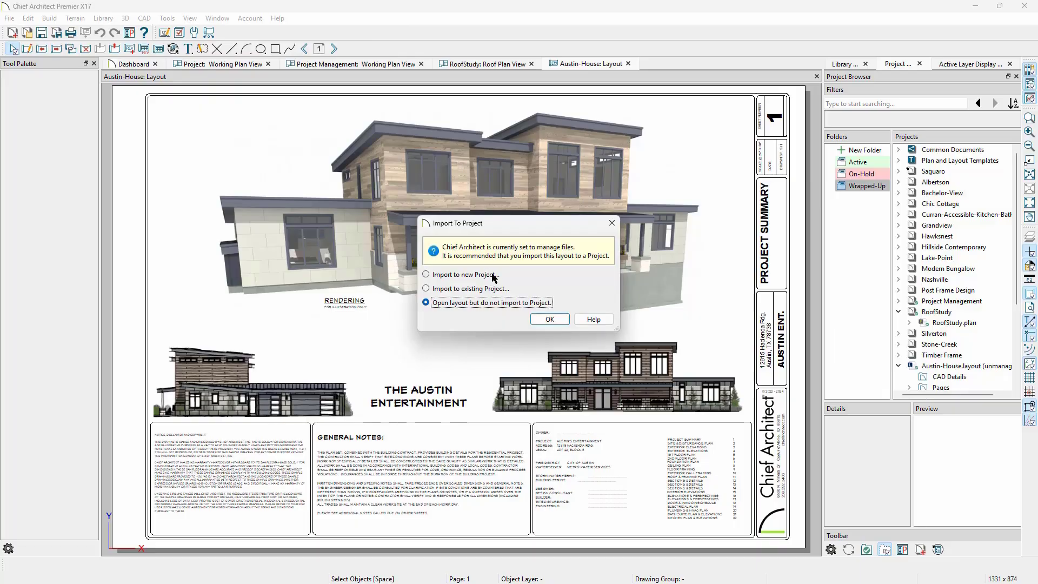
pyautogui.click(492, 276)
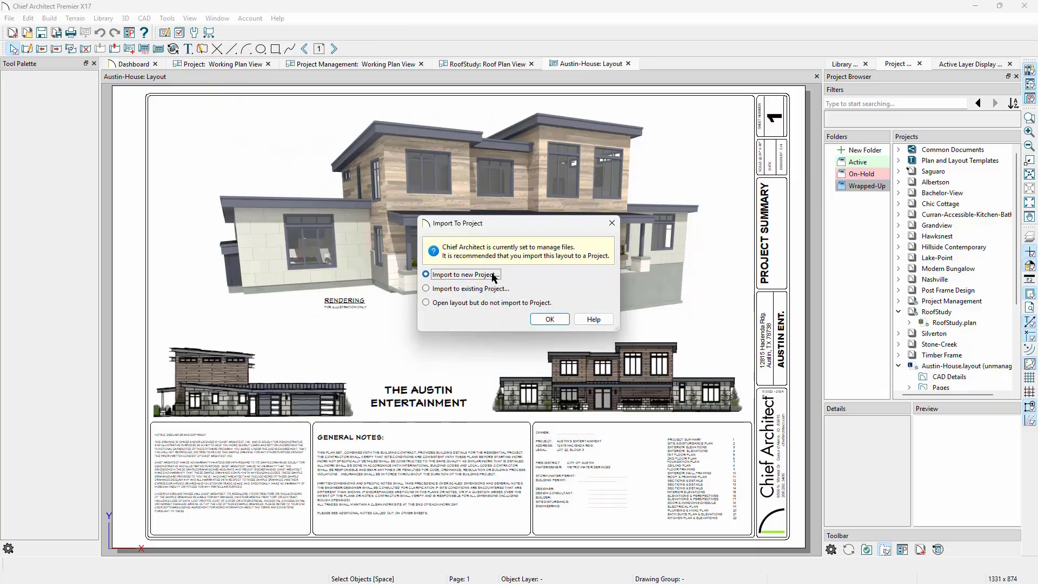
pyautogui.click(550, 320)
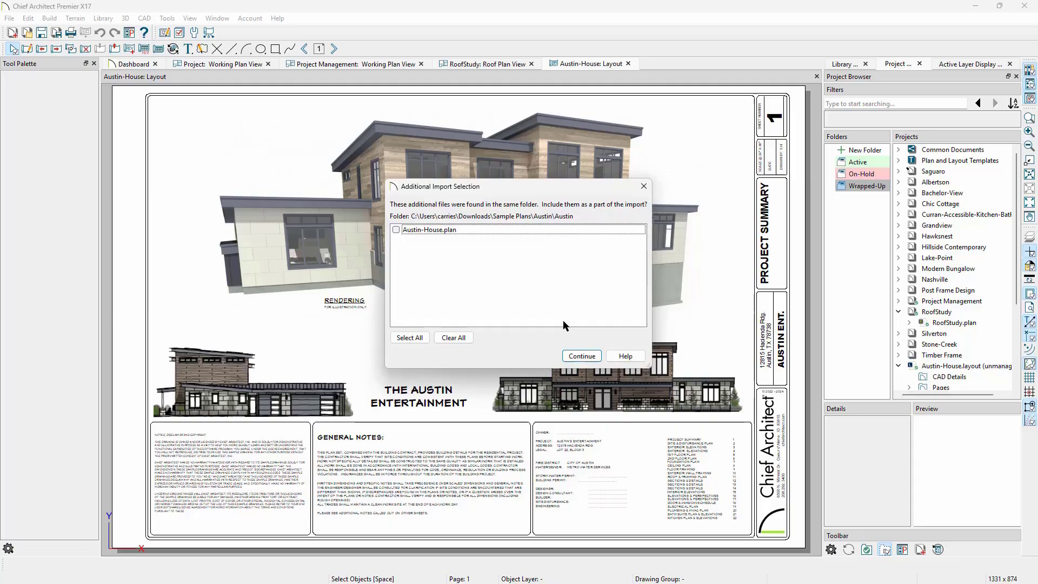
pyautogui.click(396, 229)
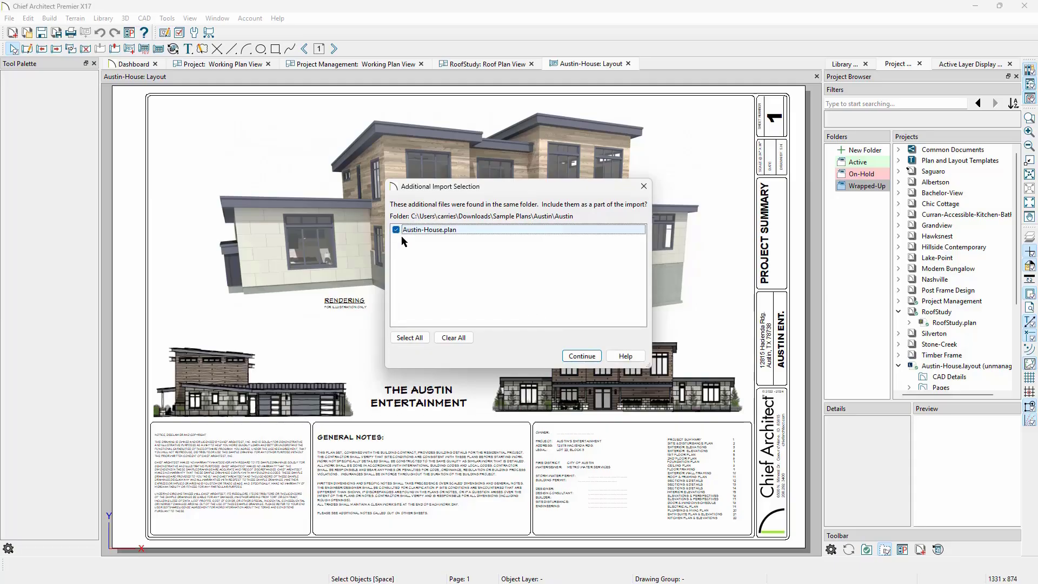
pyautogui.click(600, 359)
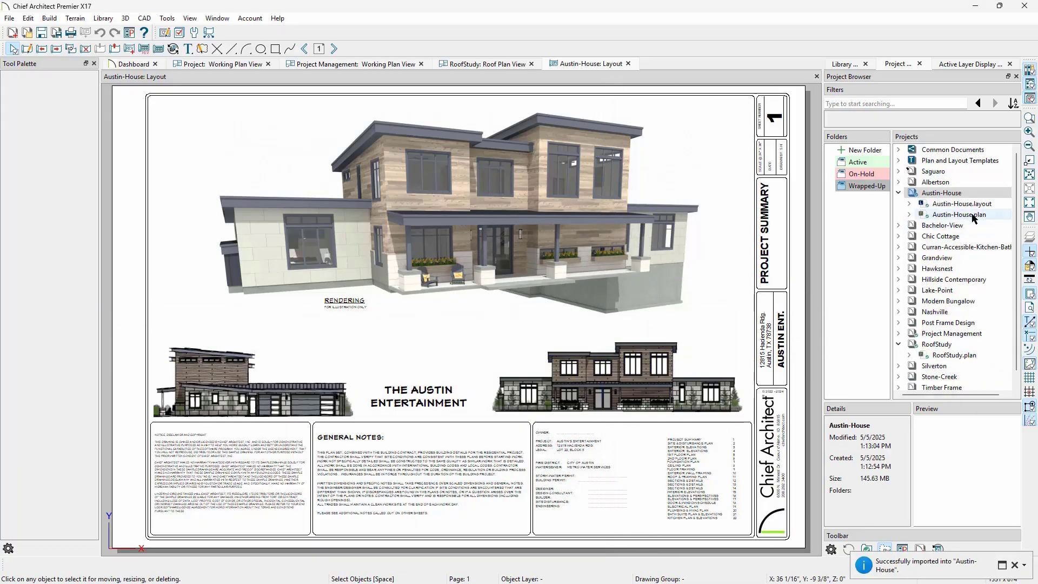
# Create a new folder named Supplemental inside the Austin-House project
pyautogui.click(994, 219)
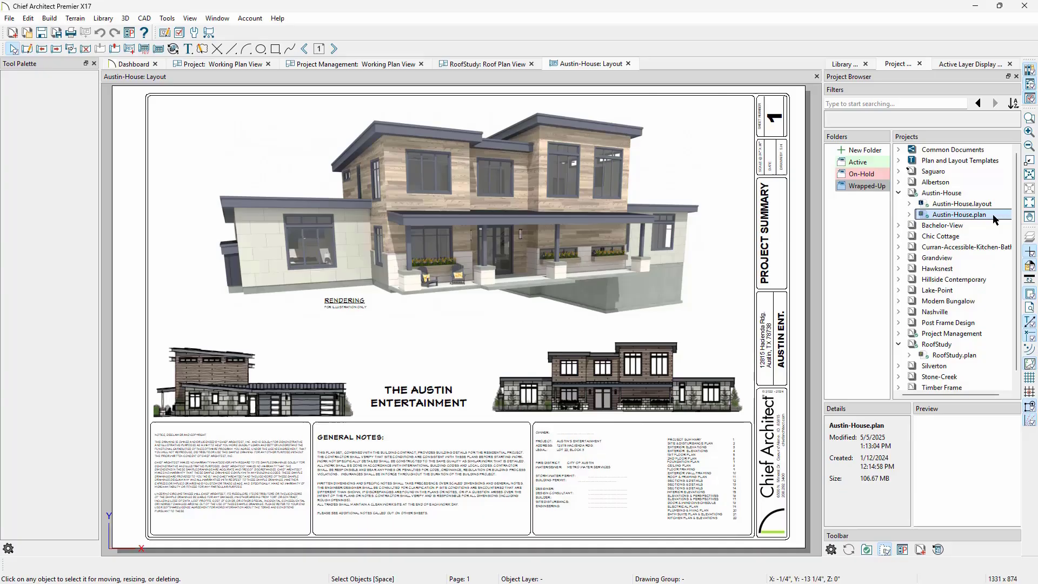
pyautogui.rightClick(981, 193)
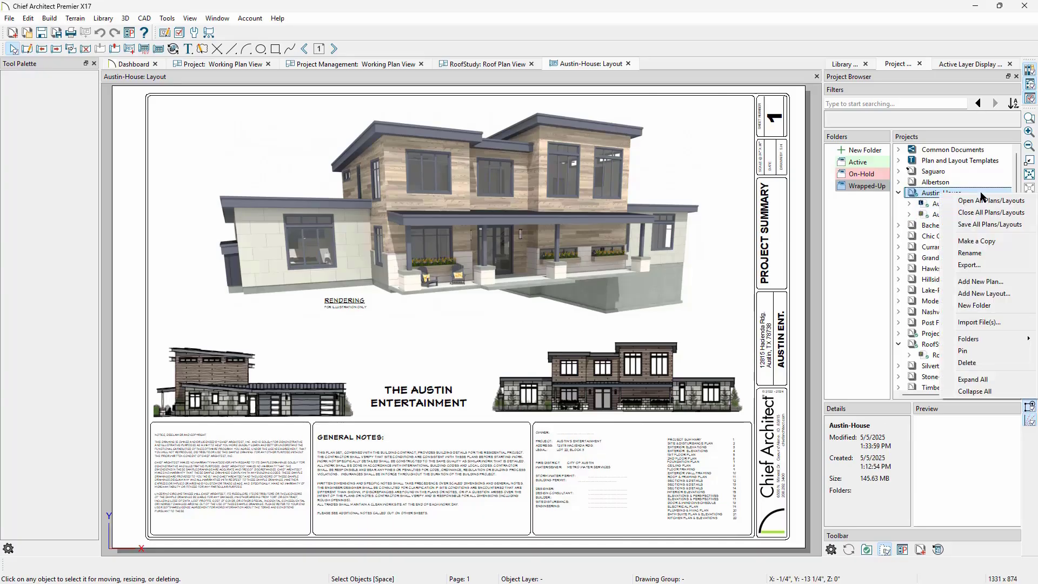
pyautogui.click(980, 307)
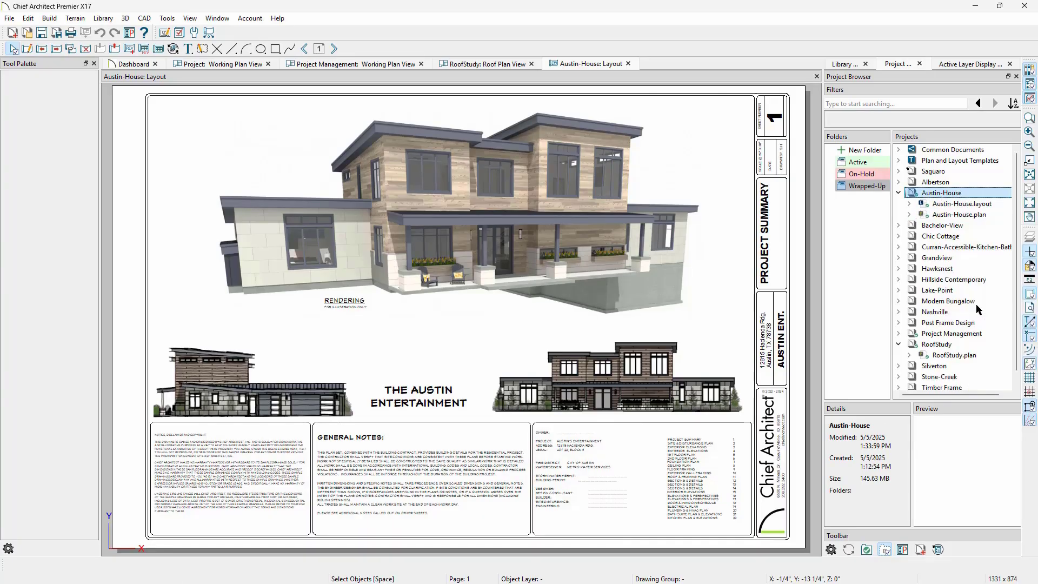
pyautogui.write('Sup')
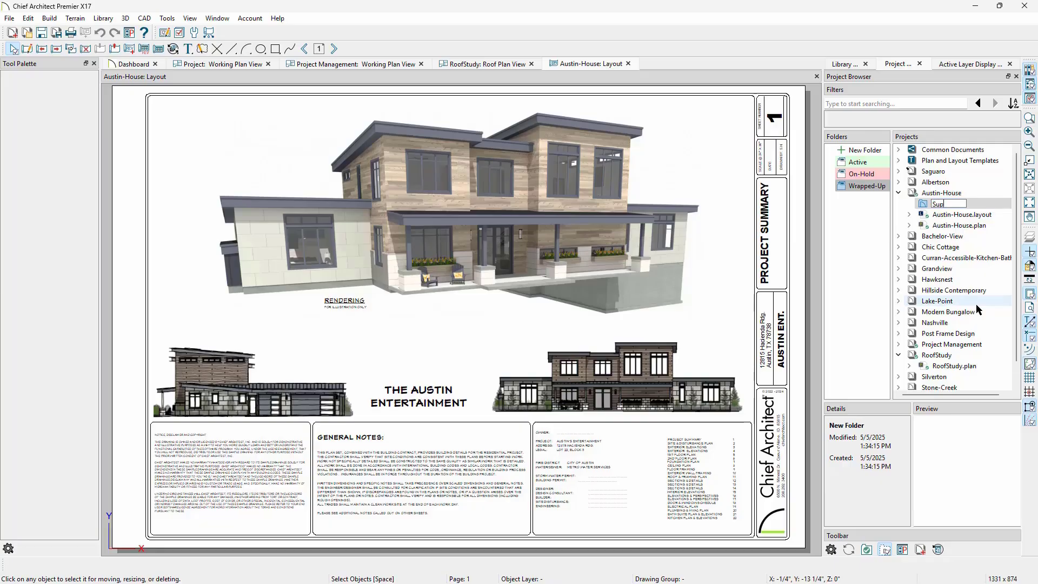
pyautogui.write('plemental')
pyautogui.press('Return')
# Import austin-bath.pdf, austin-kitchen.pdf and austin.pdf into the Supplemental folder
pyautogui.rightClick(987, 209)
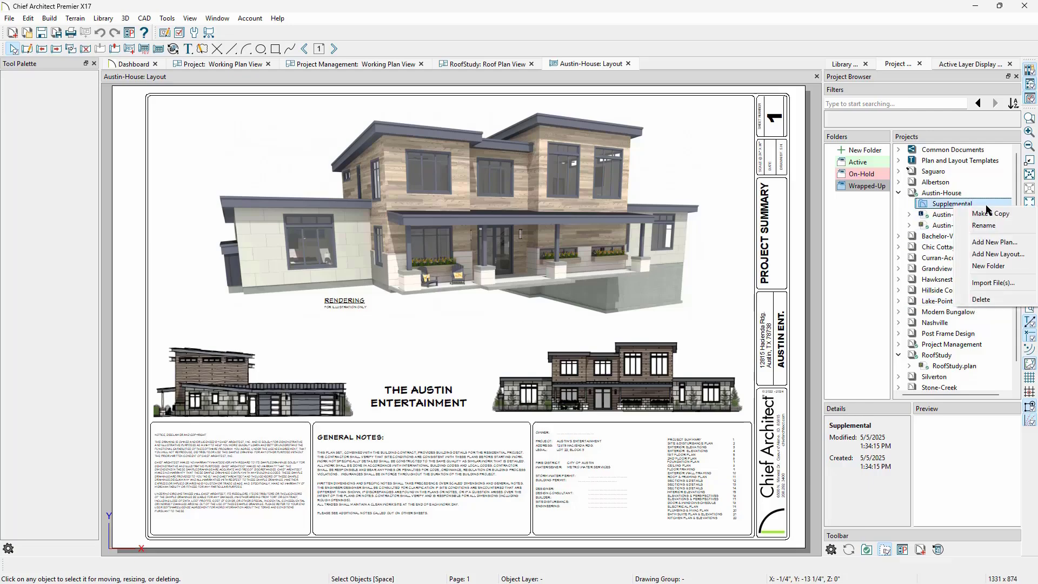
pyautogui.click(978, 278)
pyautogui.doubleClick(135, 115)
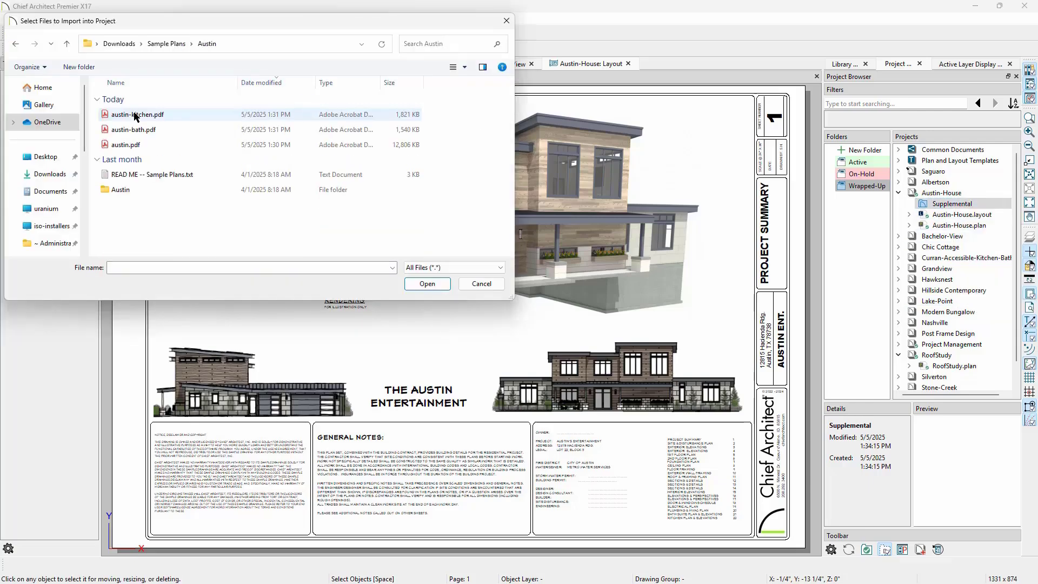
pyautogui.click(135, 114)
pyautogui.keyDown('shift'); pyautogui.click(144, 145); pyautogui.keyUp('shift')
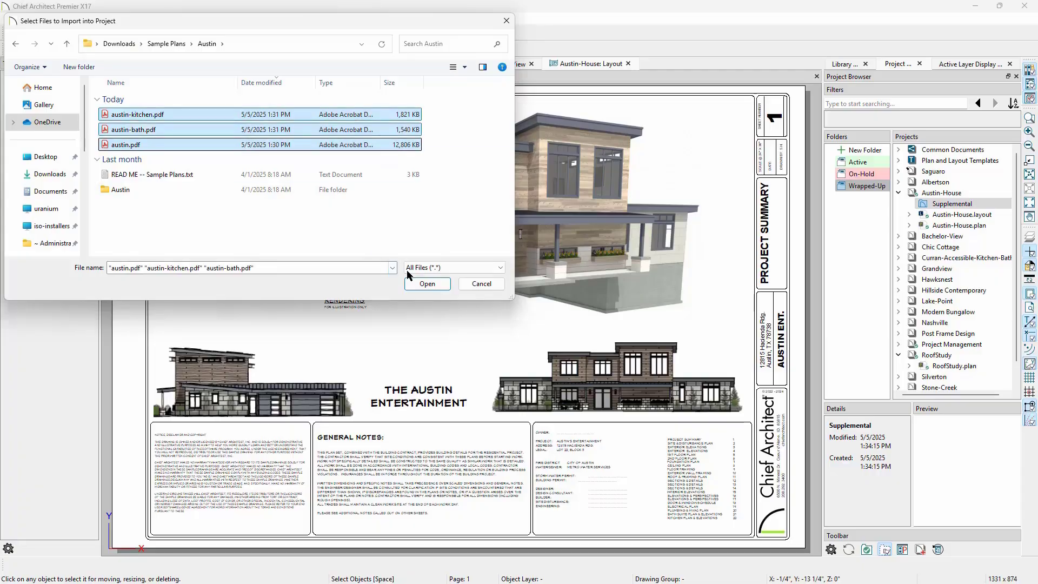
pyautogui.click(425, 285)
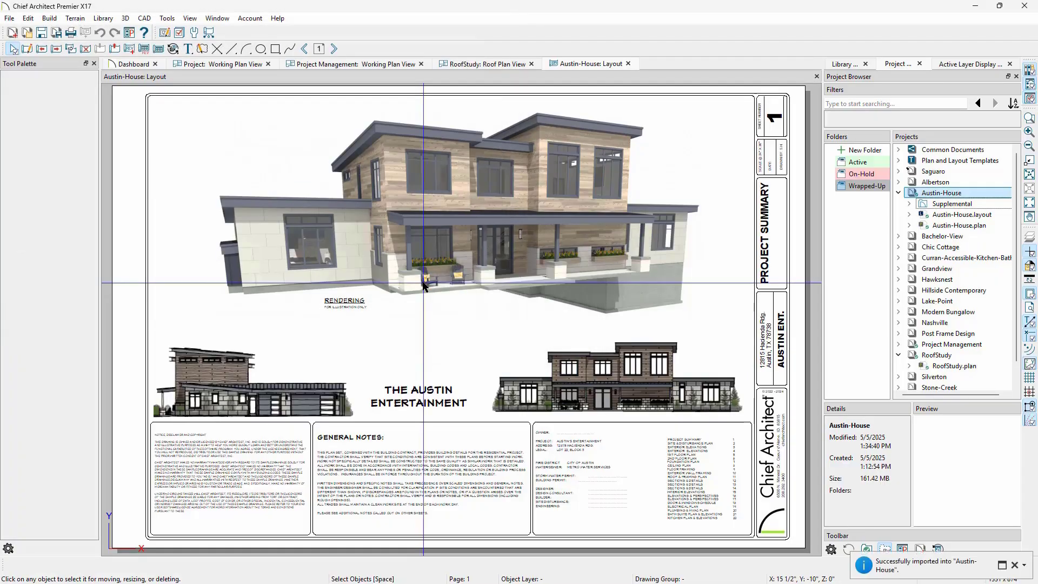
pyautogui.click(909, 204)
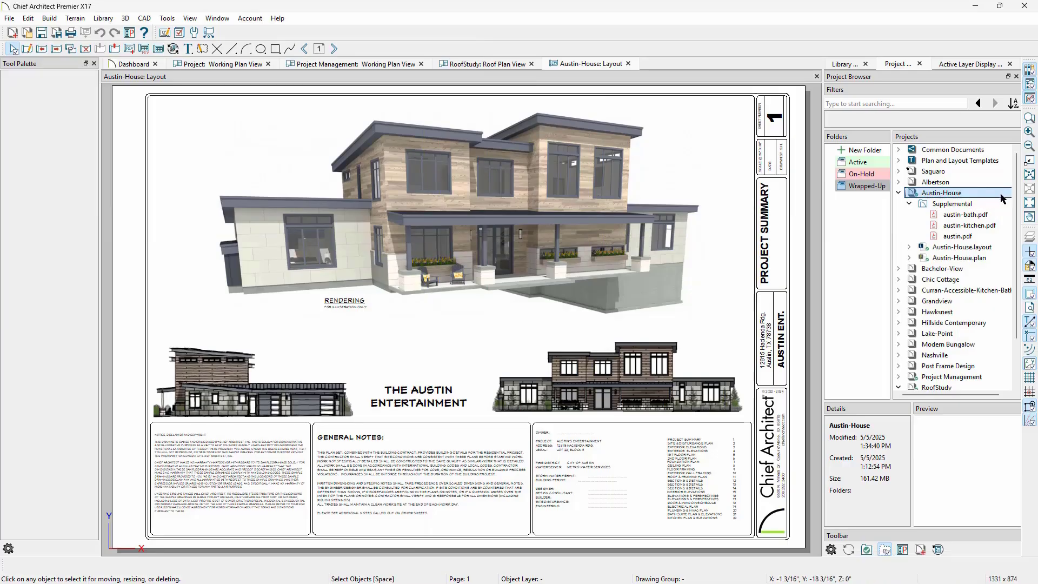
pyautogui.click(998, 216)
pyautogui.doubleClick(998, 216)
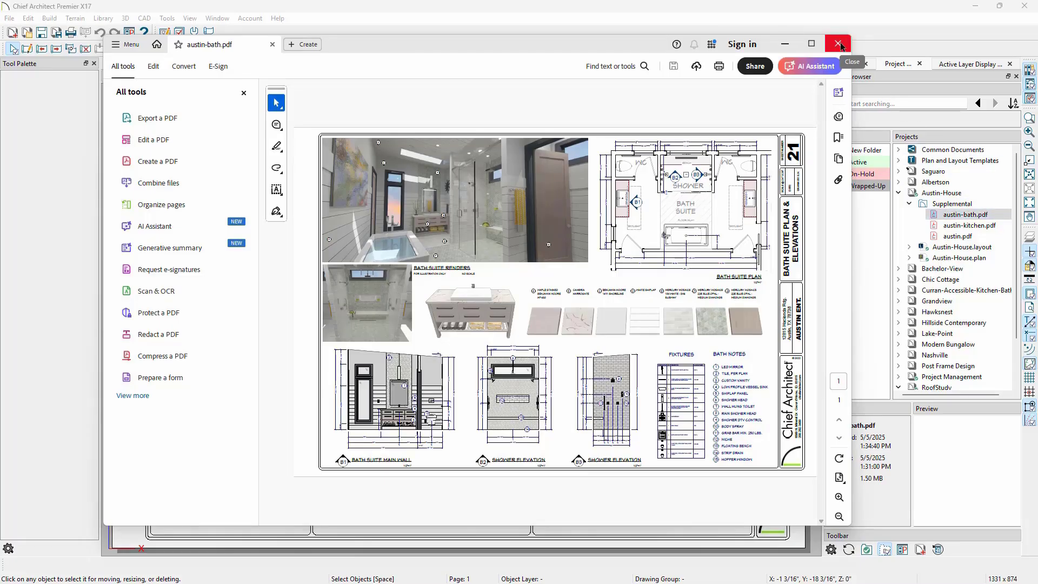
pyautogui.click(841, 47)
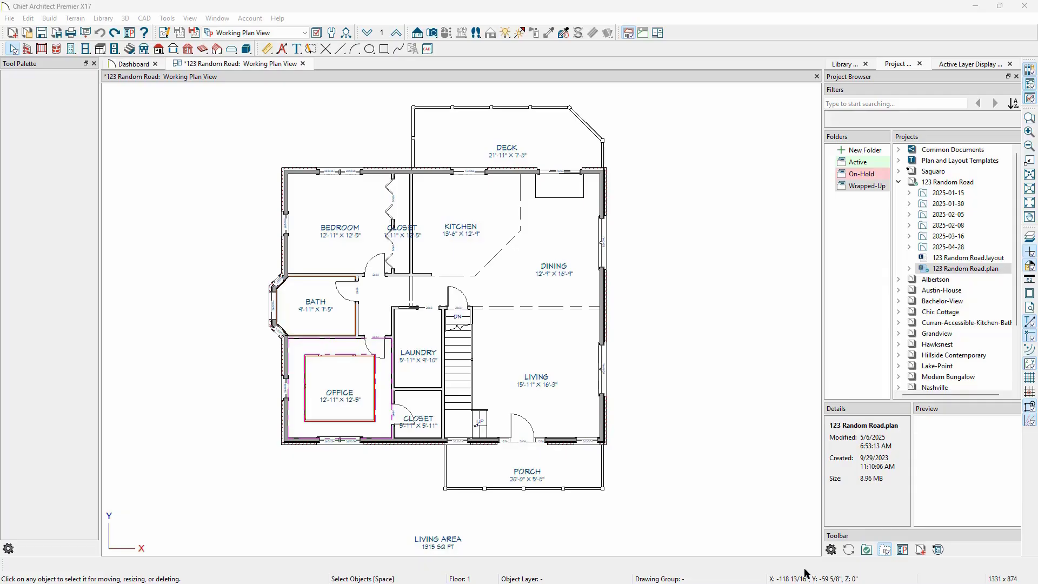
# Save 123 Random Road.plan and copy it with links into a new 2025-05-08 folder
pyautogui.click(989, 269)
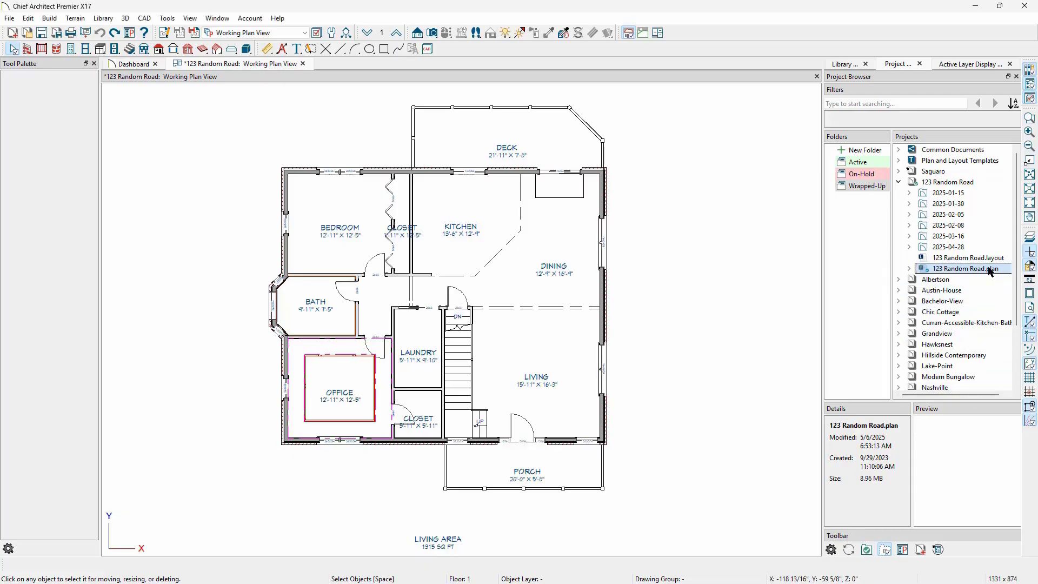
pyautogui.rightClick(988, 267)
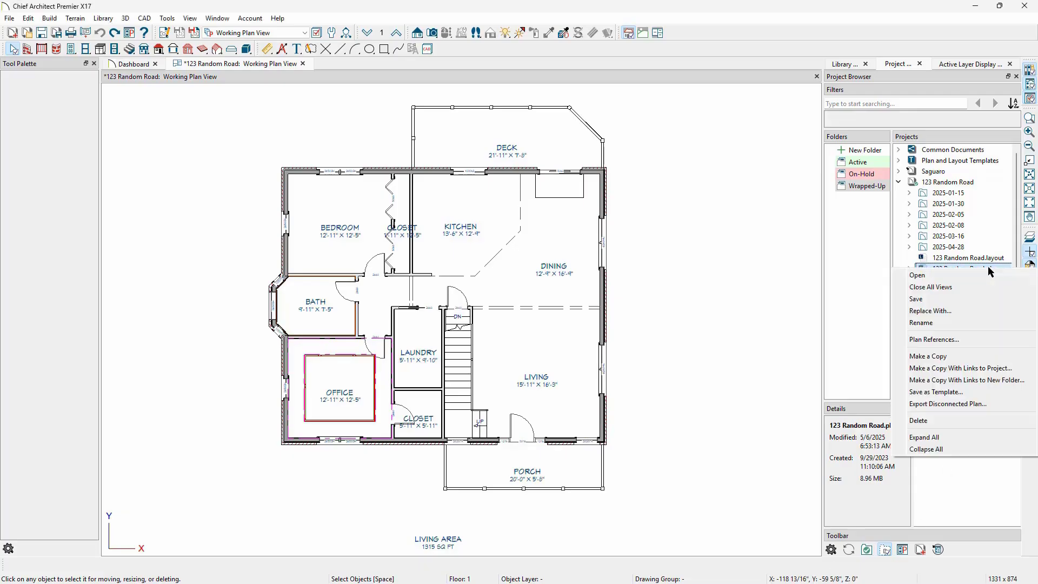
pyautogui.click(1027, 381)
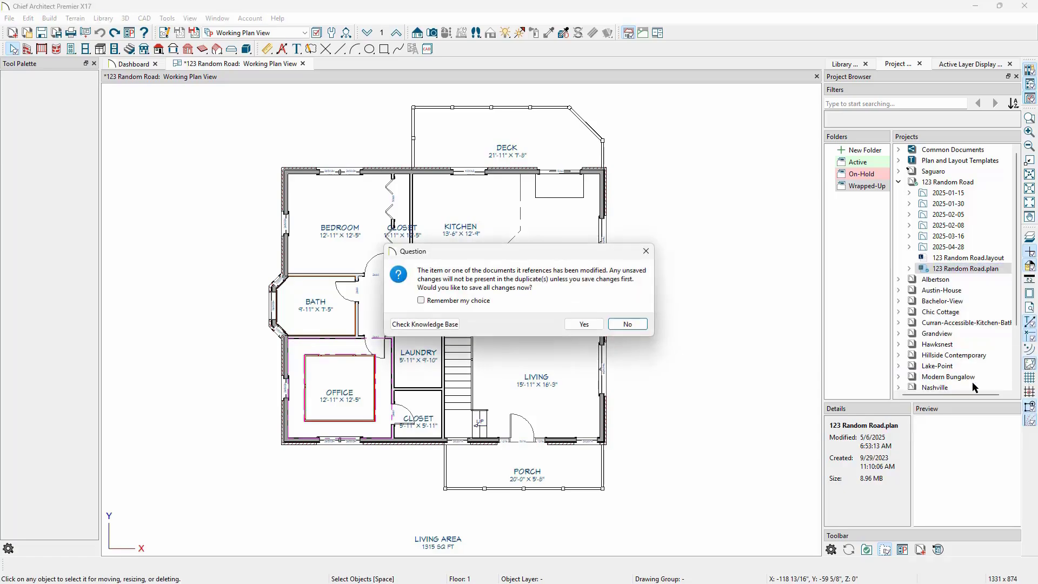
pyautogui.click(578, 327)
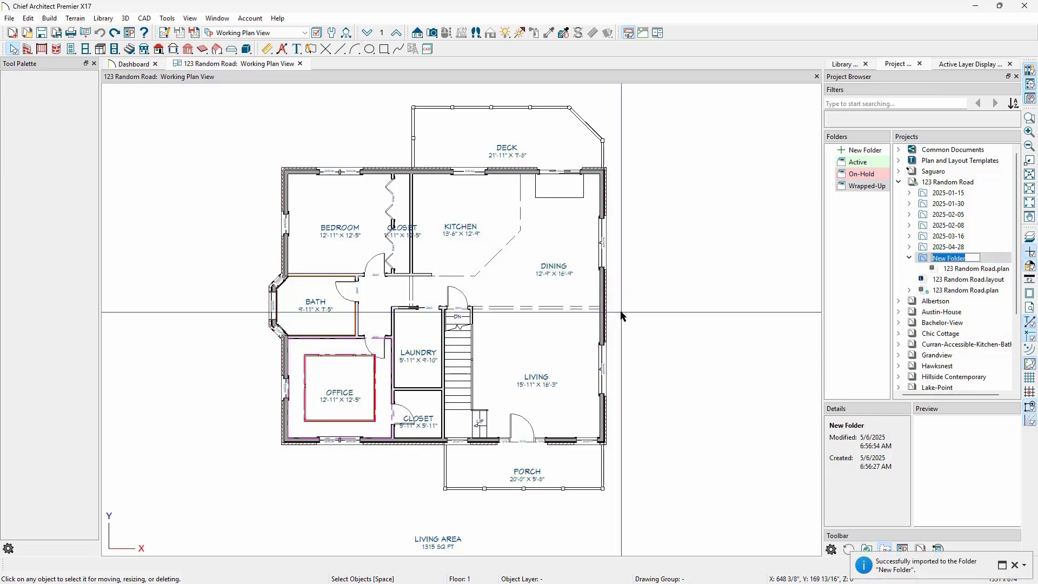
pyautogui.write('2025-05-08')
pyautogui.press('Return')
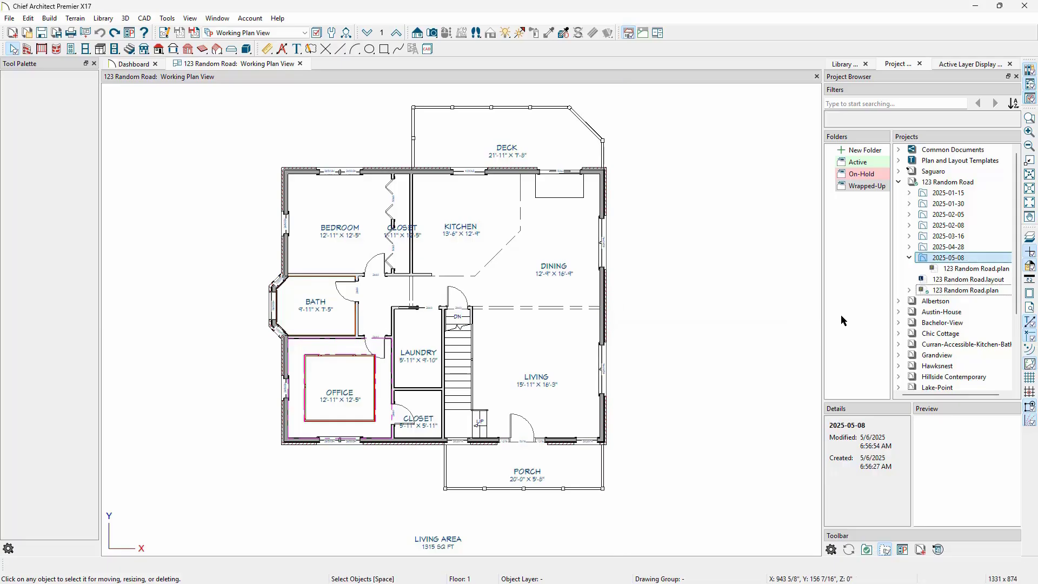
# Close the plan view and start replacing 123 Random Road.plan despite its linked layout
pyautogui.click(817, 77)
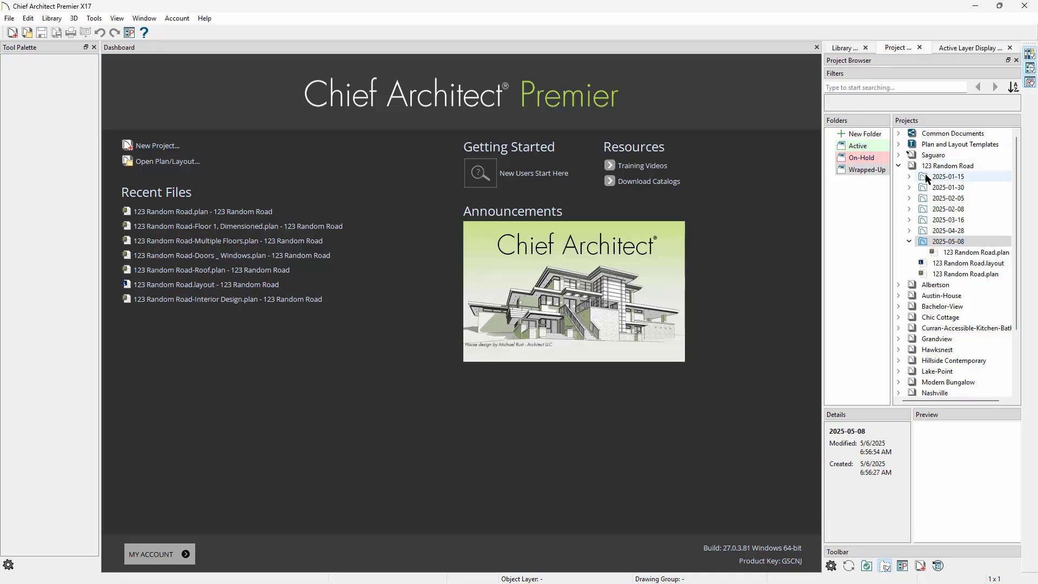
pyautogui.click(908, 178)
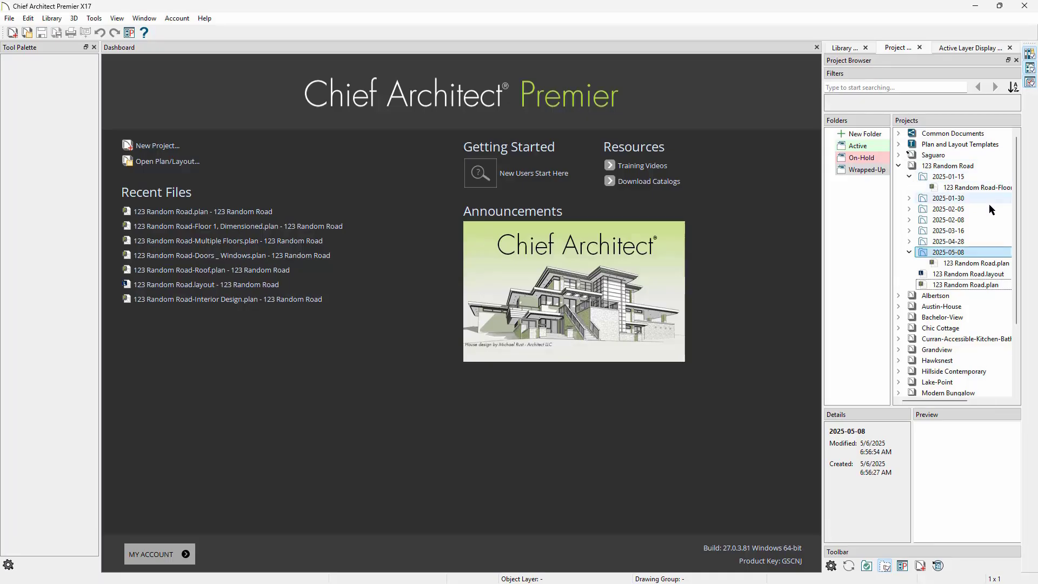
pyautogui.rightClick(1006, 289)
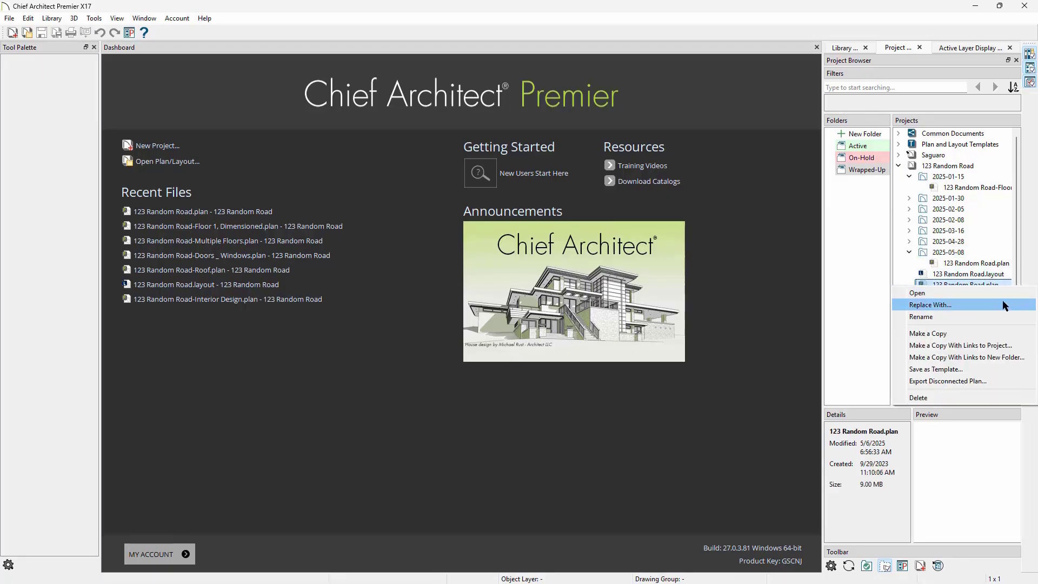
pyautogui.click(1003, 306)
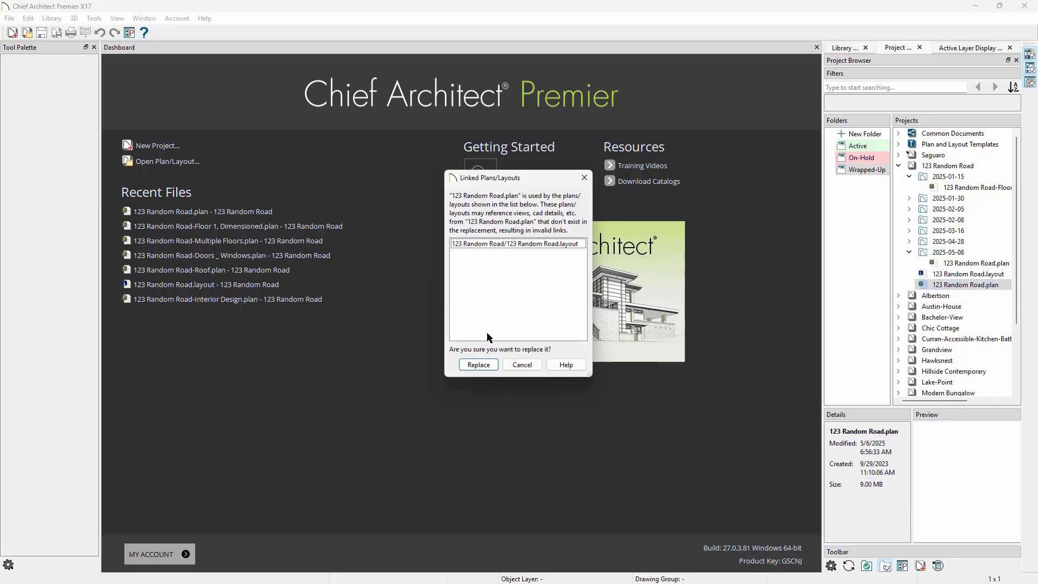
pyautogui.click(486, 363)
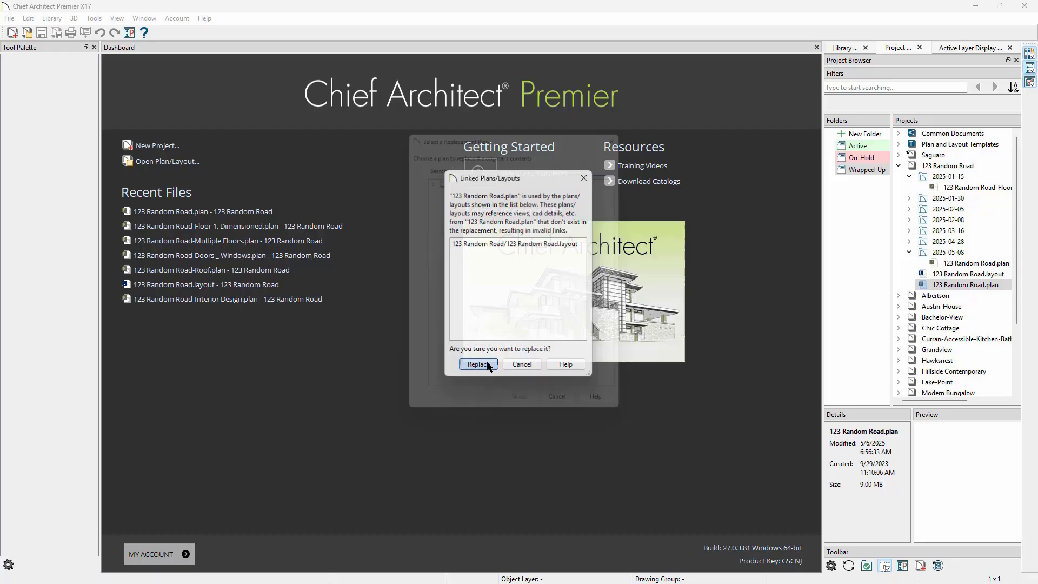
# Choose the 2025-01-15 Floor 1, Dimensioned plan as the replacement and open the result
pyautogui.click(427, 174)
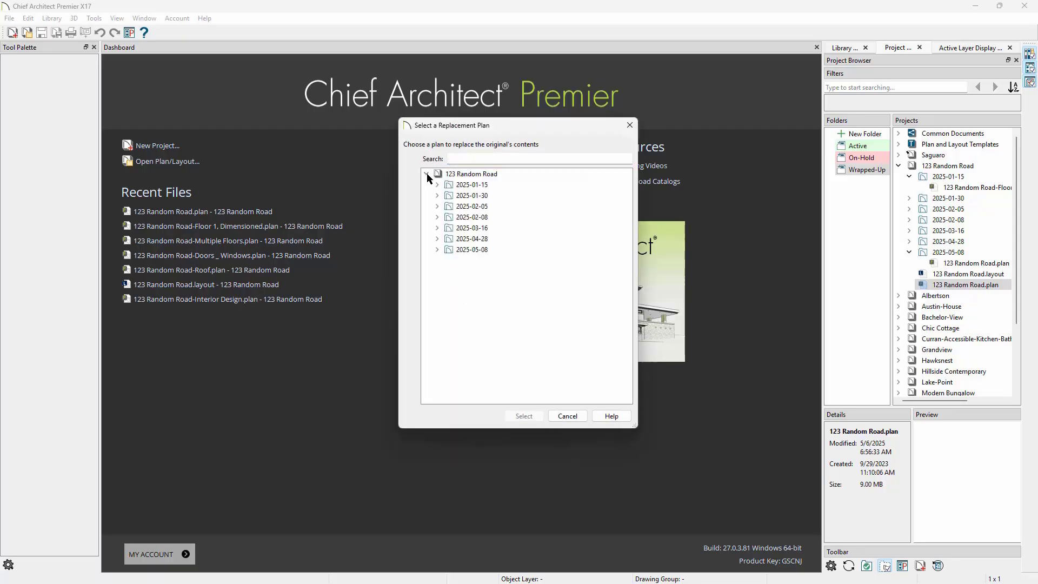
pyautogui.click(437, 184)
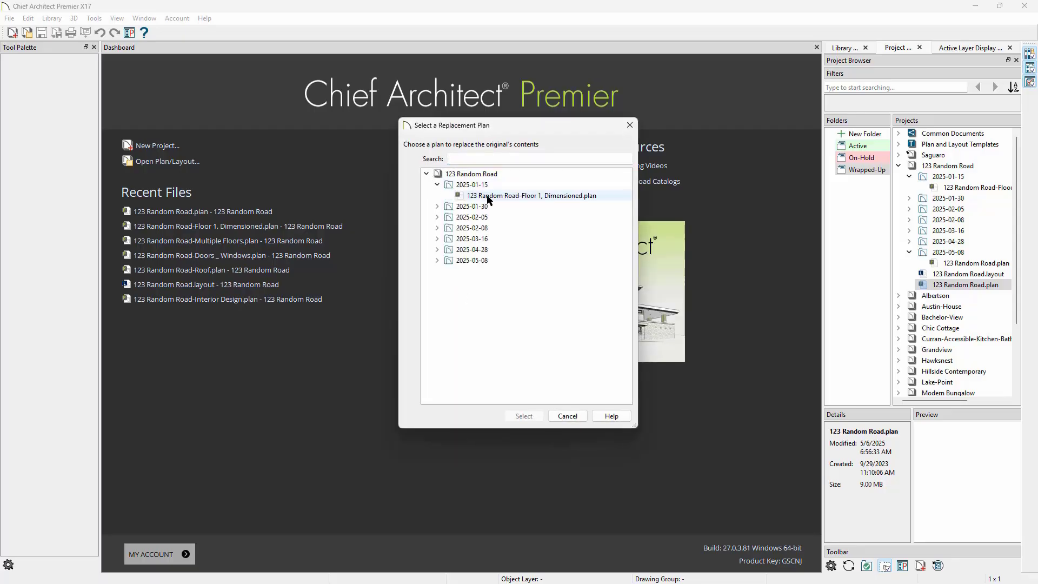
pyautogui.click(478, 196)
pyautogui.click(541, 416)
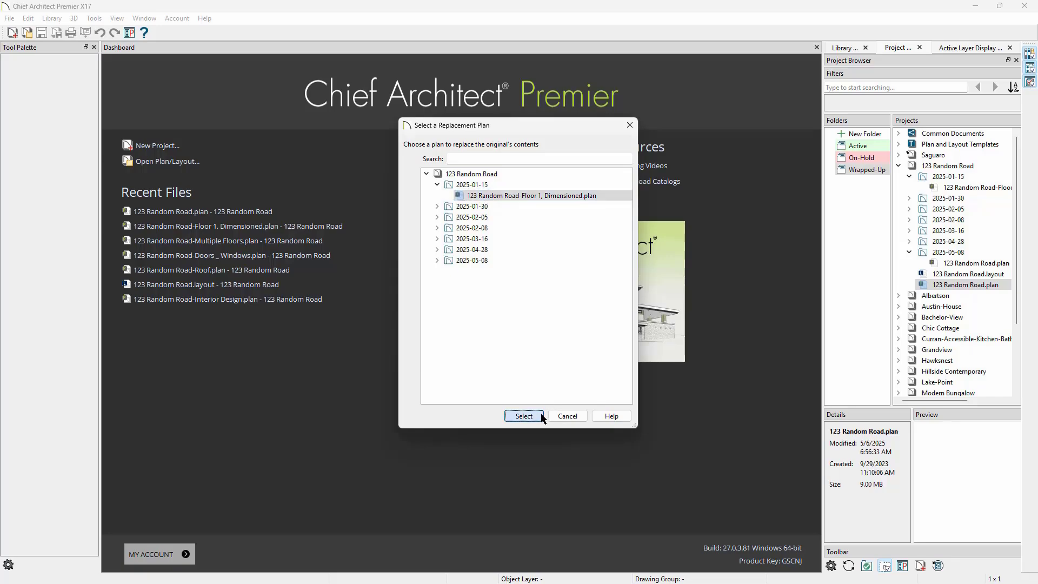
pyautogui.doubleClick(968, 286)
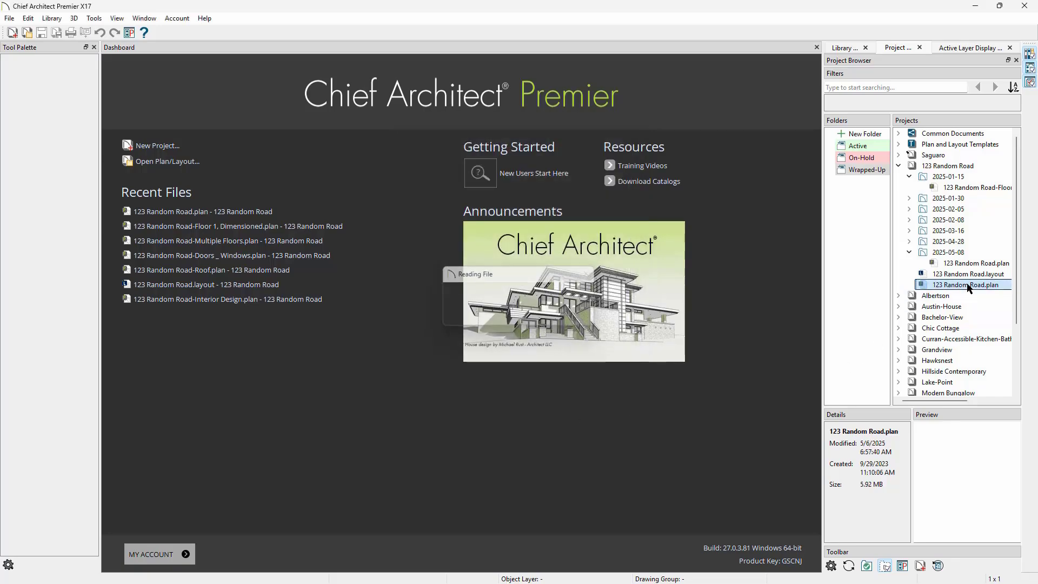
pyautogui.moveTo(611, 280); pyautogui.dragTo(640, 208, button='middle')
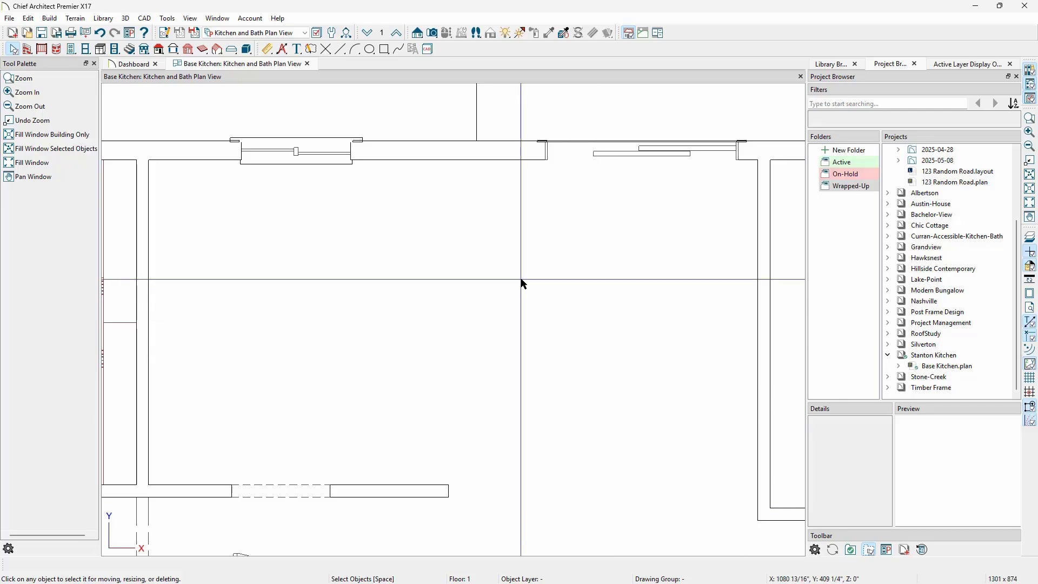
# Copy Base Kitchen.plan with links into a new folder named Option 1
pyautogui.rightClick(944, 368)
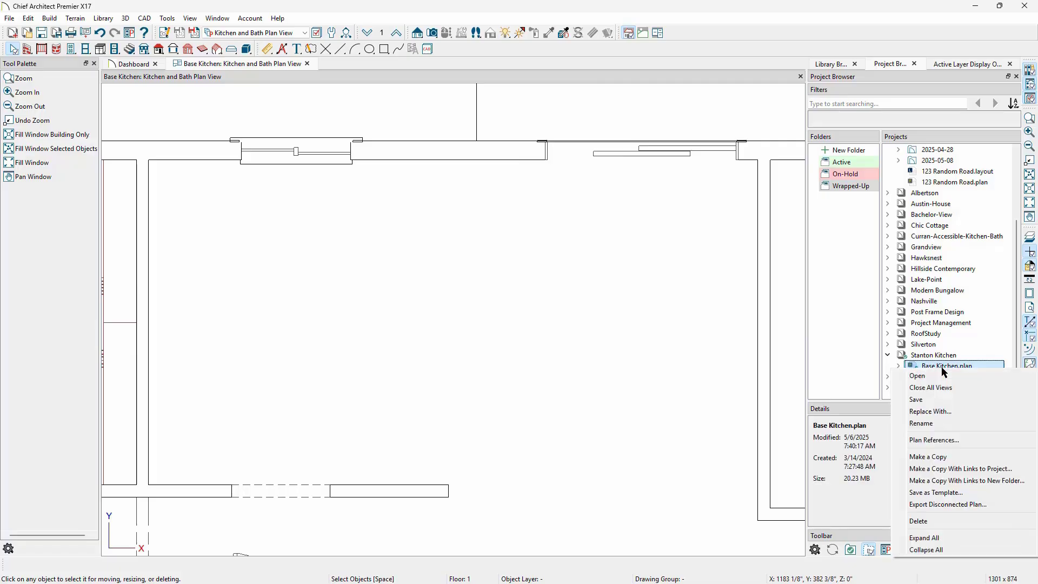
pyautogui.click(1009, 481)
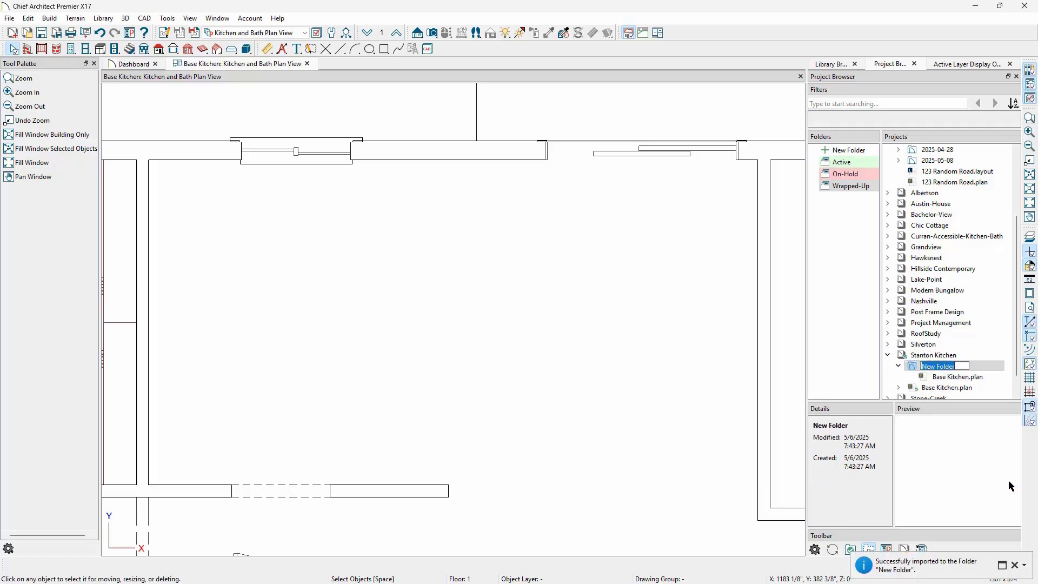
pyautogui.write('Option 1')
pyautogui.press('Return')
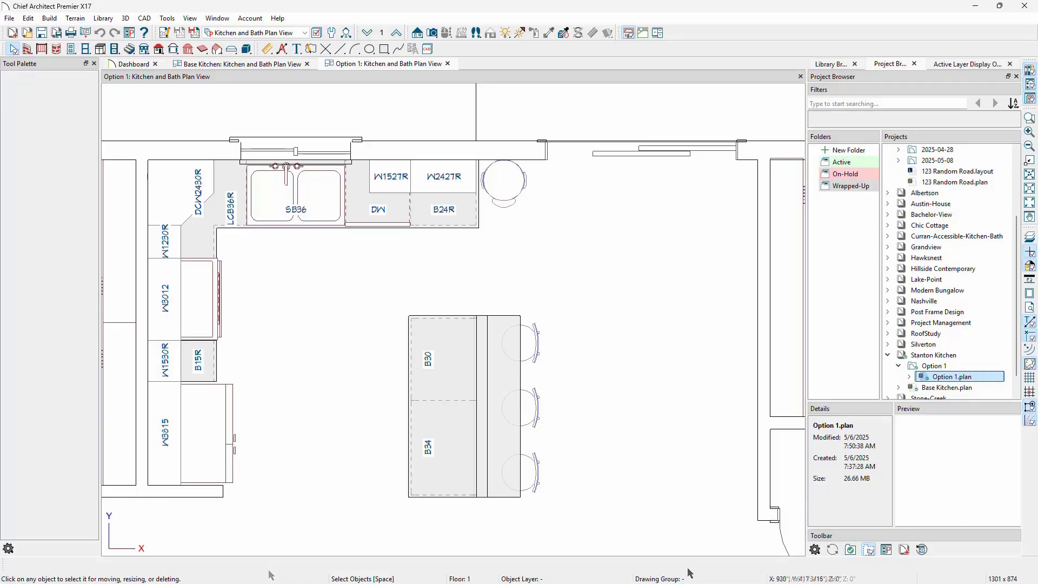
# Duplicate the Option 1 folder and name the copy Option 2
pyautogui.rightClick(943, 367)
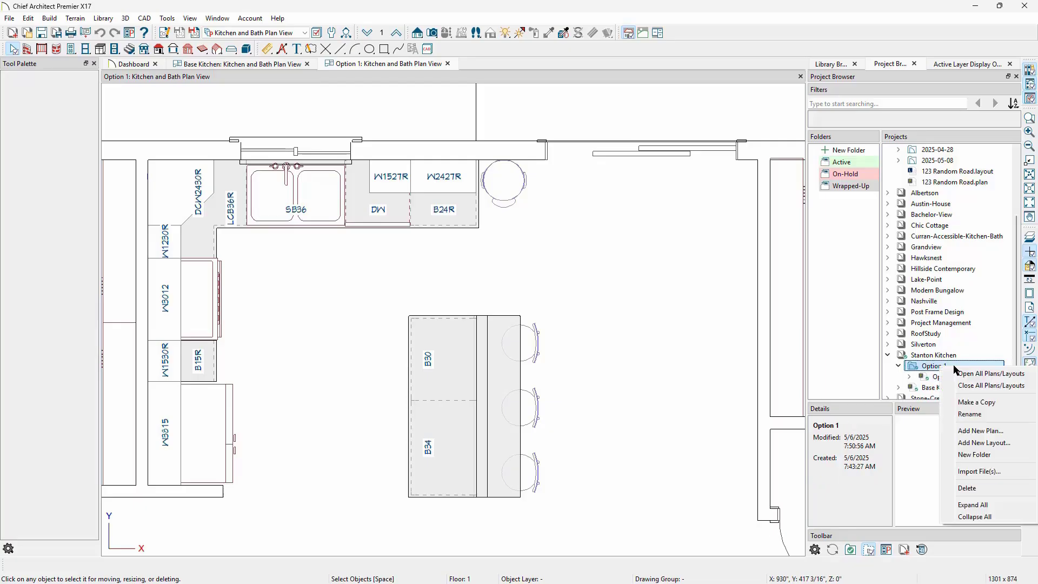
pyautogui.click(981, 401)
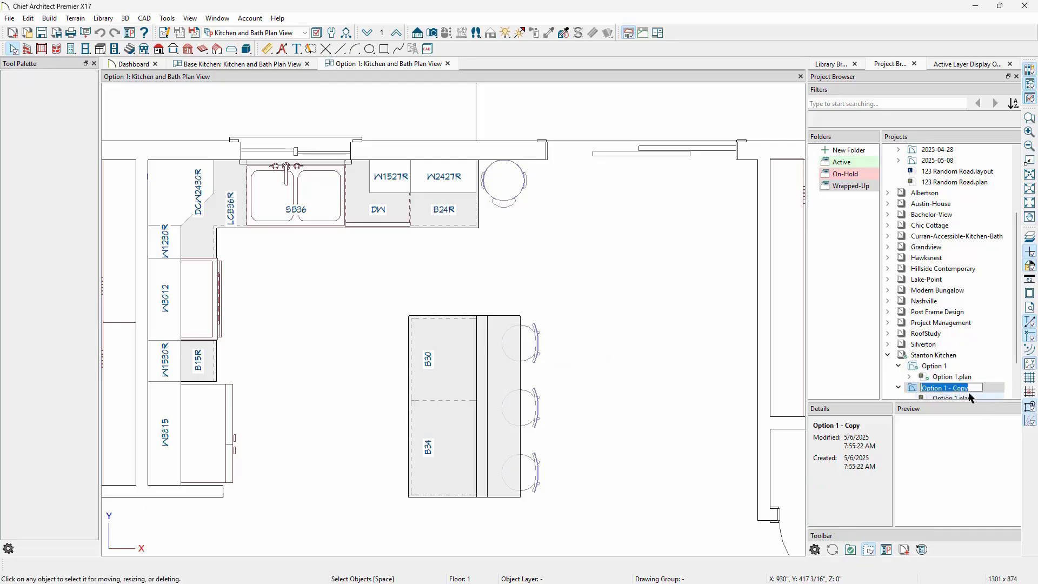
pyautogui.write('Option 2')
pyautogui.press('Return')
# Rename the plan inside the Option 2 folder to Option 2.plan and open it
pyautogui.scroll(-2, 970, 397)
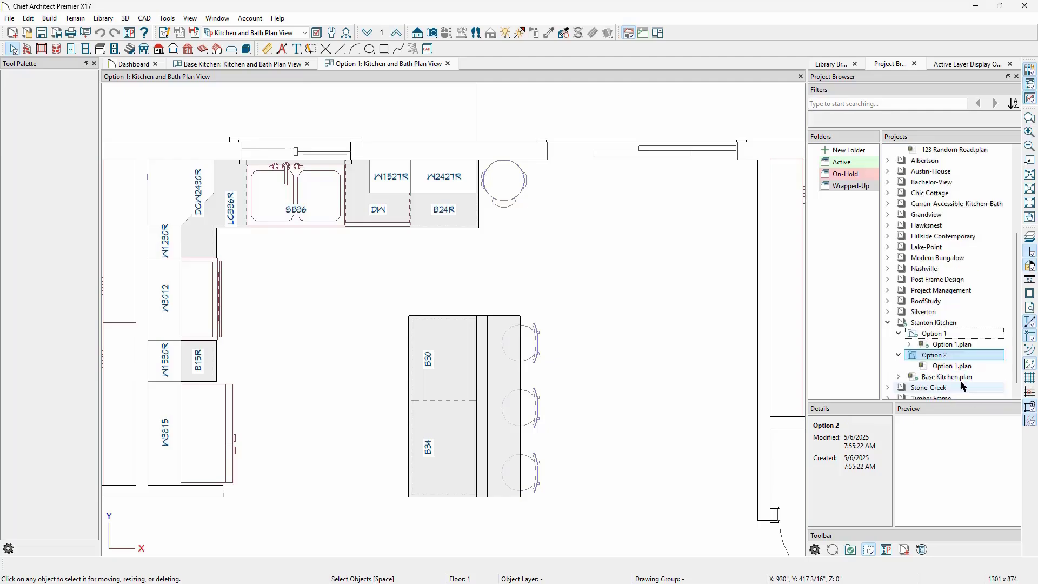
pyautogui.click(949, 355)
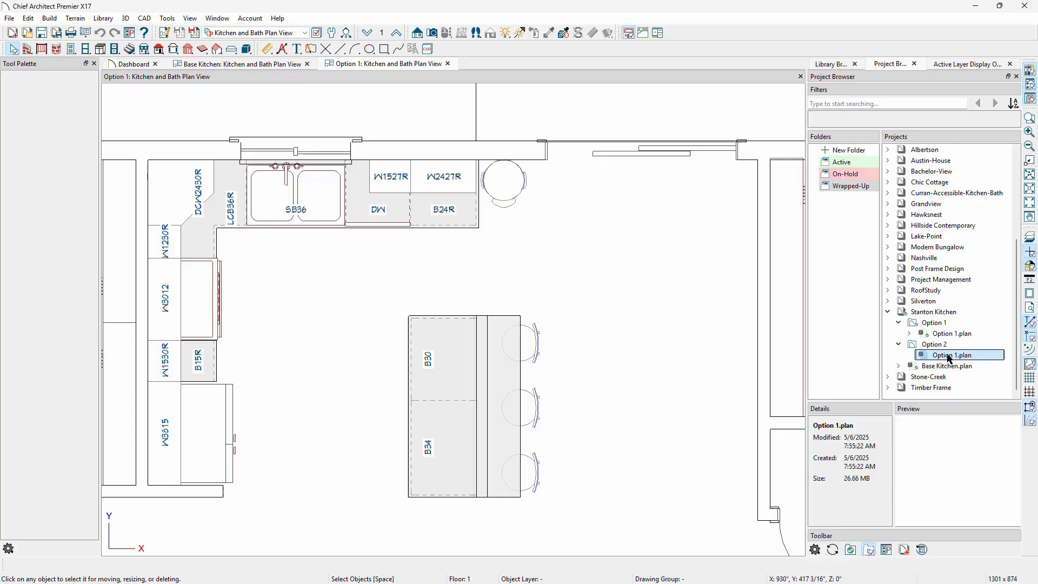
pyautogui.click(949, 355)
pyautogui.write('Option 2')
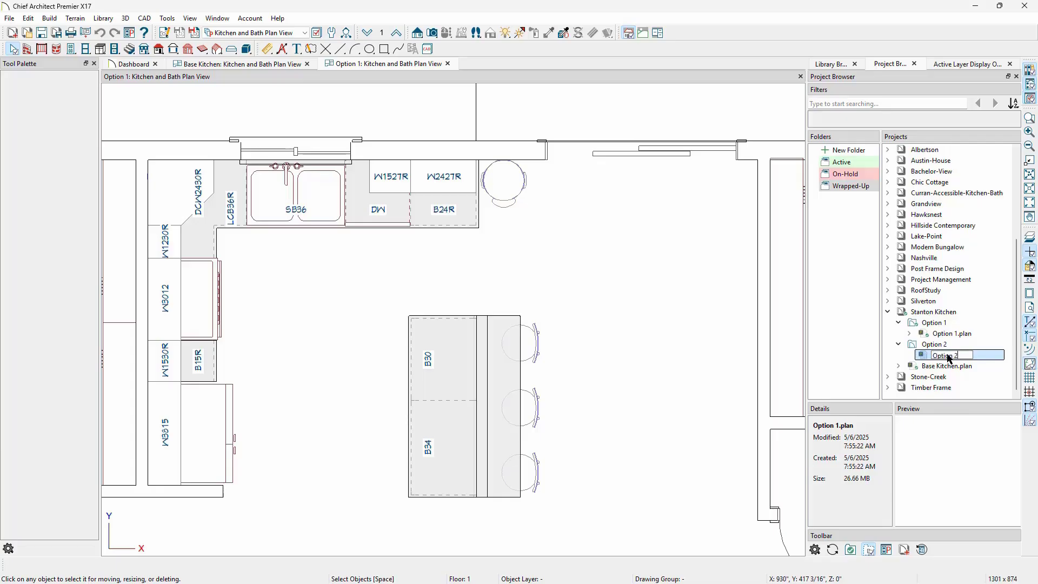
pyautogui.press('Return')
pyautogui.doubleClick(949, 356)
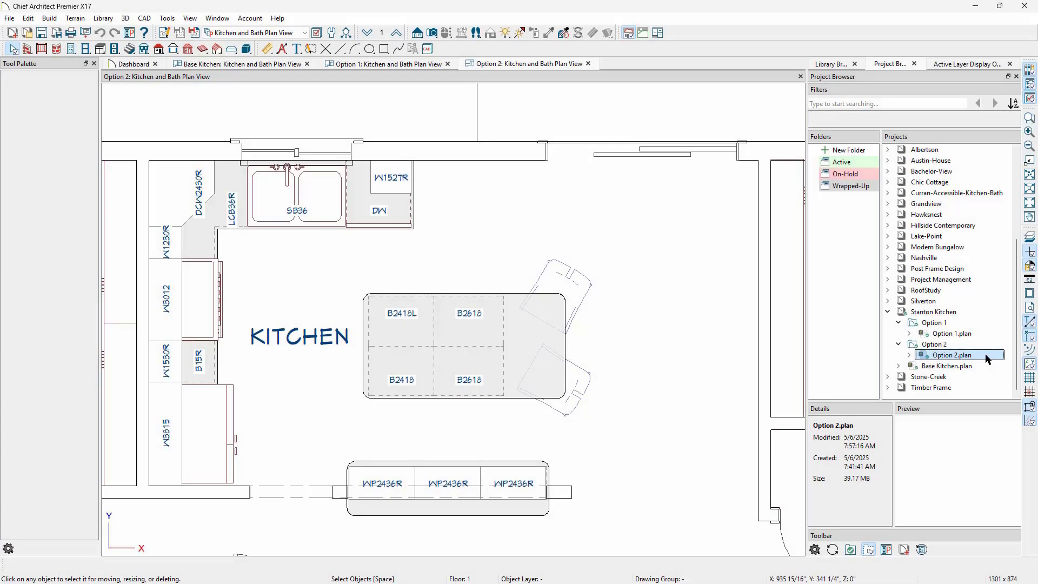
pyautogui.click(988, 358)
pyautogui.press('Escape')
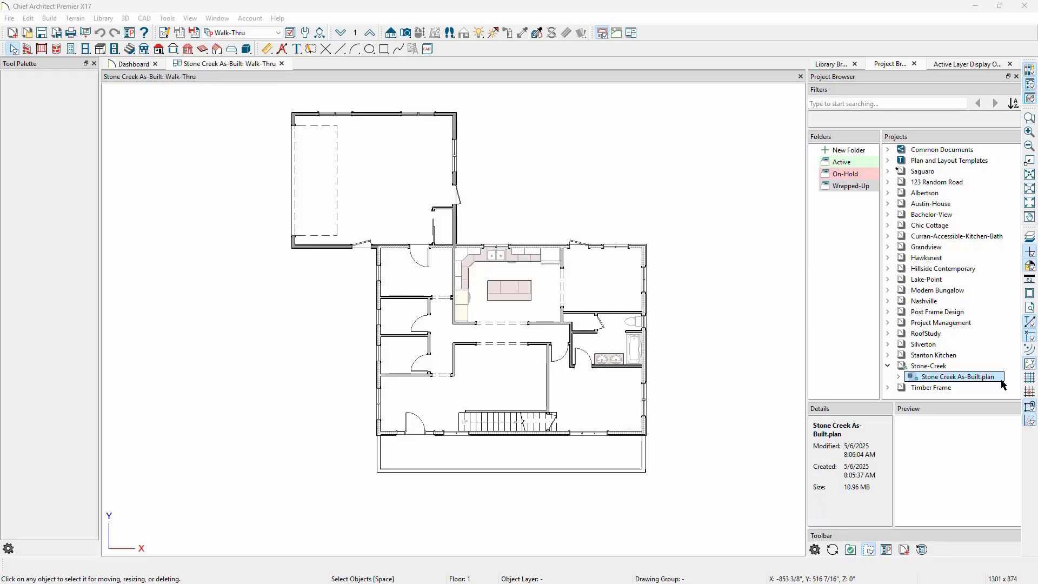
# Make a copy of Stone Creek As-Built.plan in the Stone-Creek project
pyautogui.click(998, 381)
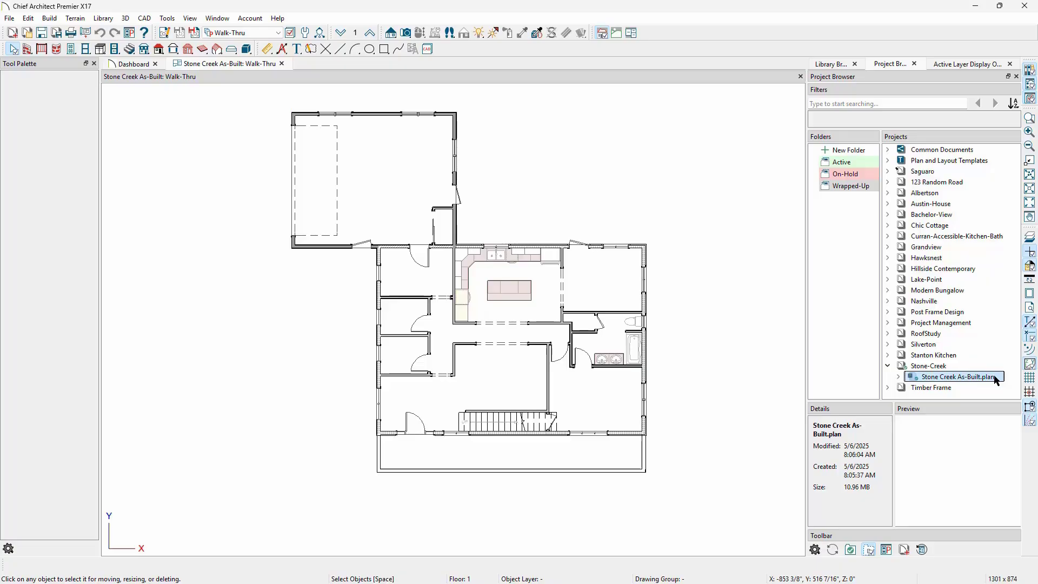
pyautogui.rightClick(996, 379)
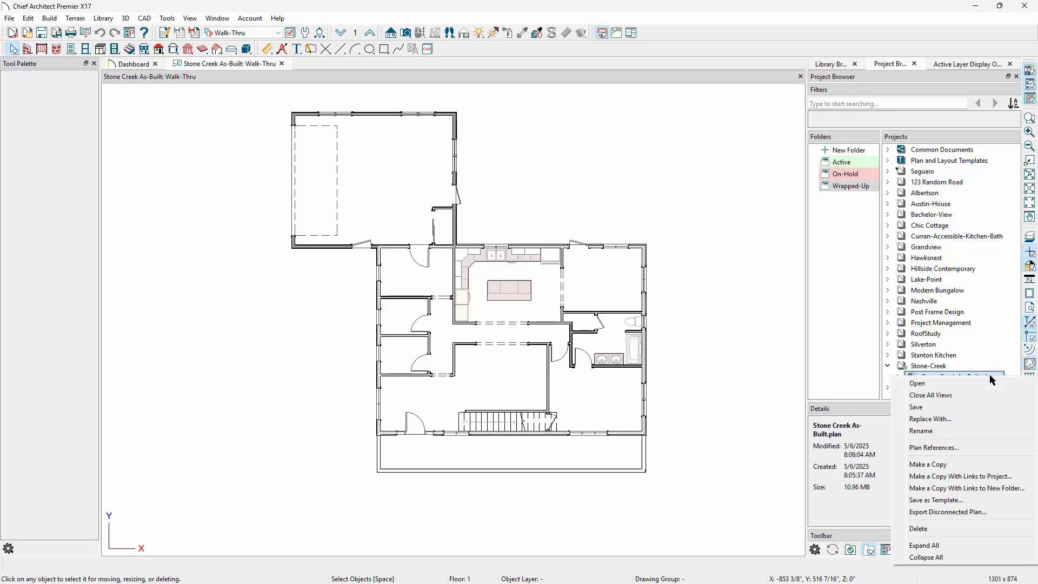
pyautogui.click(978, 463)
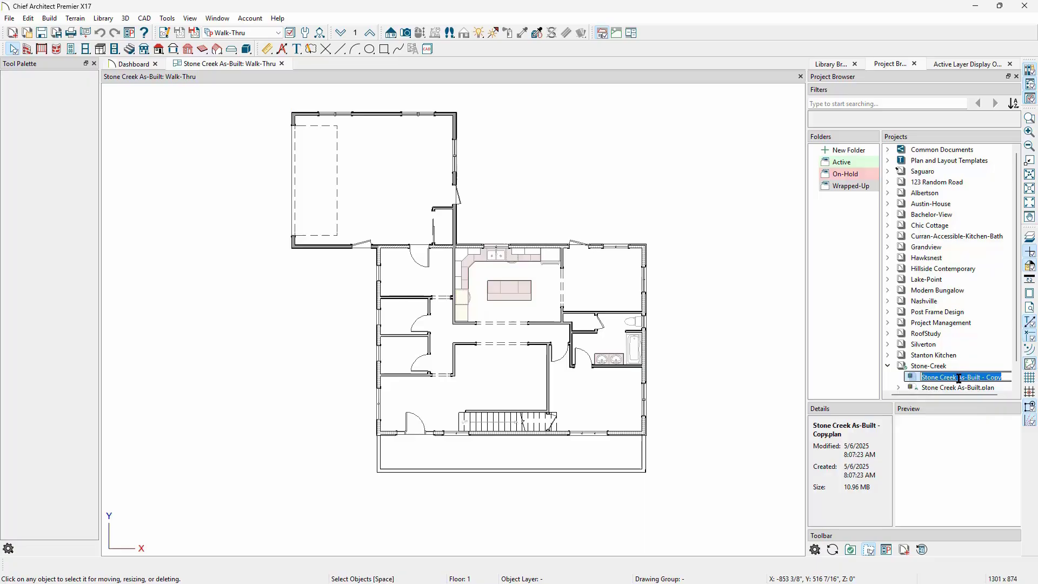
# Replace 'As-Built - Copy' in the copy's name with 'Remodel', giving Stone Creek Remodel.plan
pyautogui.moveTo(958, 377); pyautogui.dragTo(1010, 377)
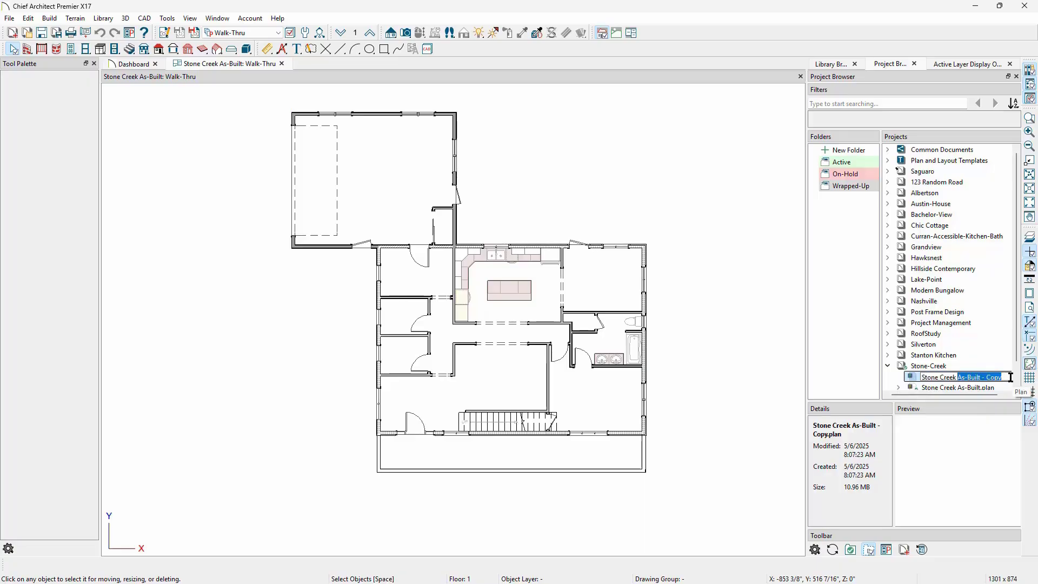
pyautogui.write('Remodel')
pyautogui.press('Return')
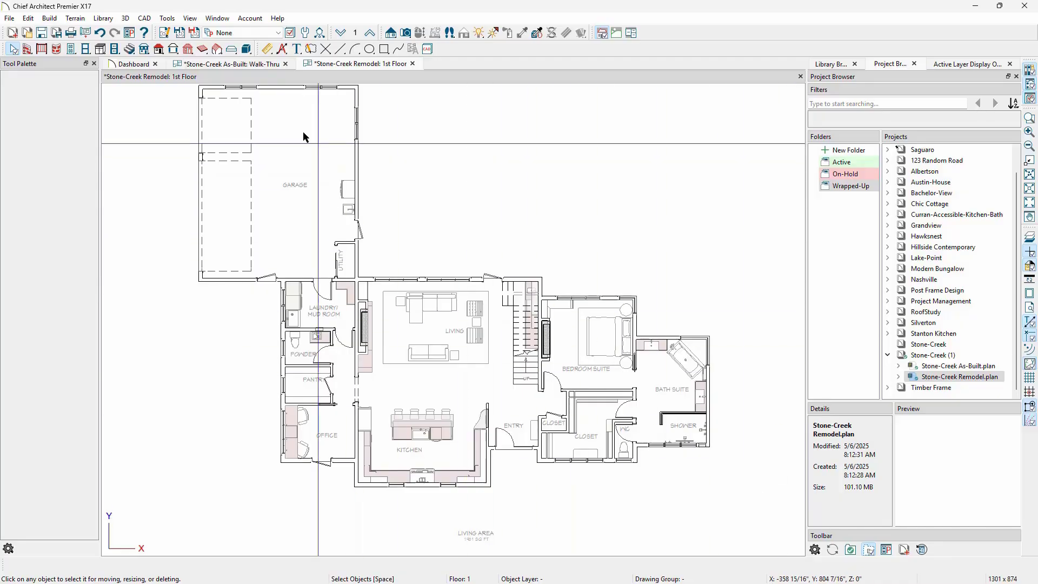
# Show the Remodel Footprint layer set, then open the As-Built plan's Front Overview As-Built camera
pyautogui.click(277, 33)
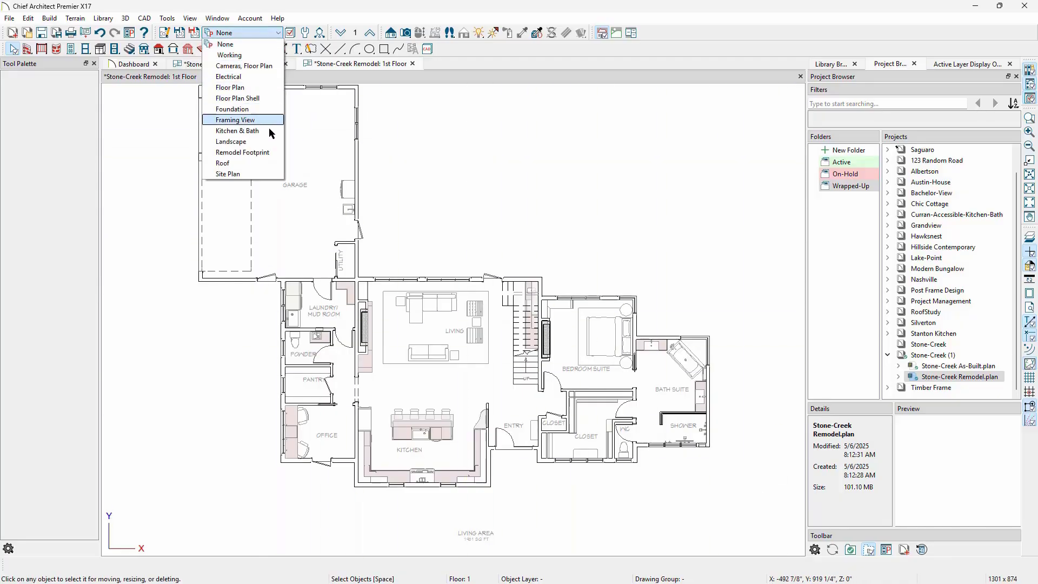
pyautogui.click(243, 152)
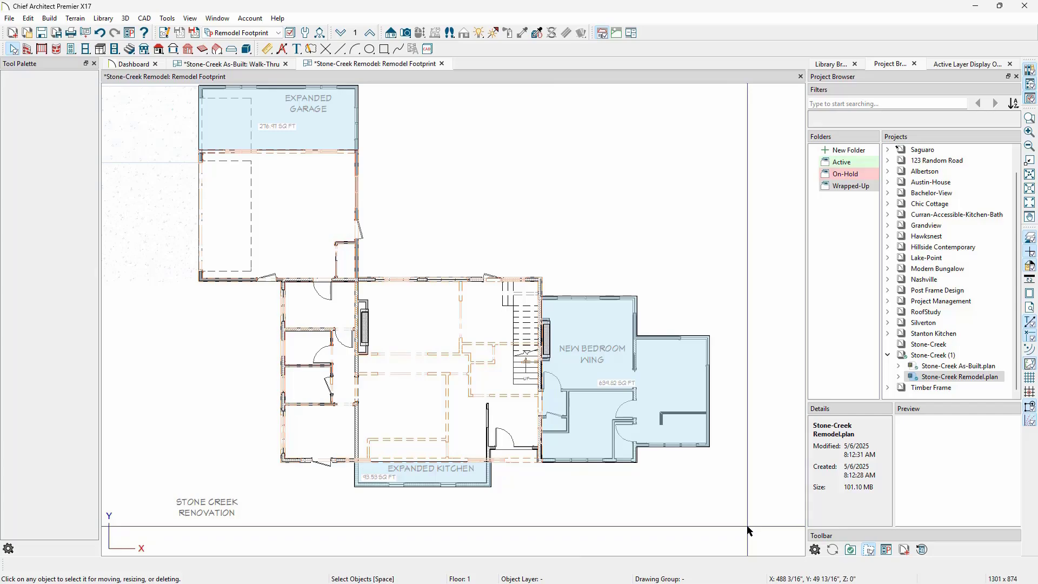
pyautogui.press('Up')
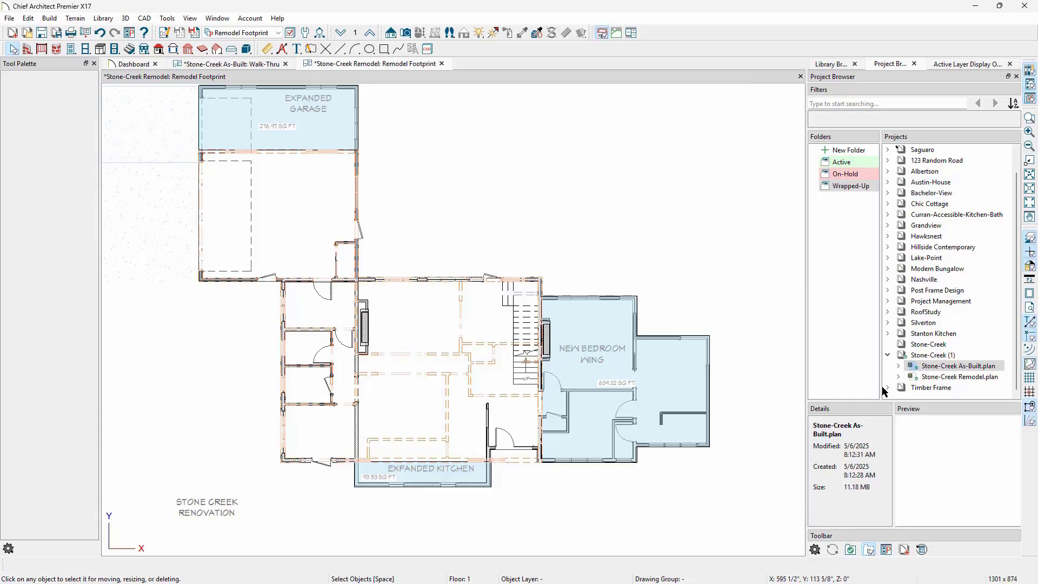
pyautogui.click(899, 366)
pyautogui.scroll(-2, 903, 362)
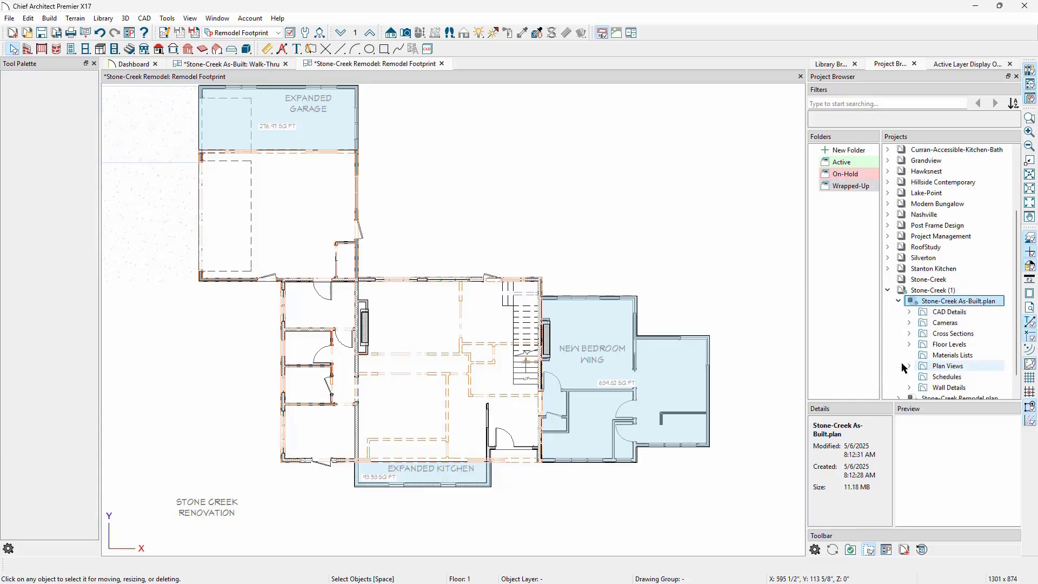
pyautogui.click(910, 323)
pyautogui.click(976, 356)
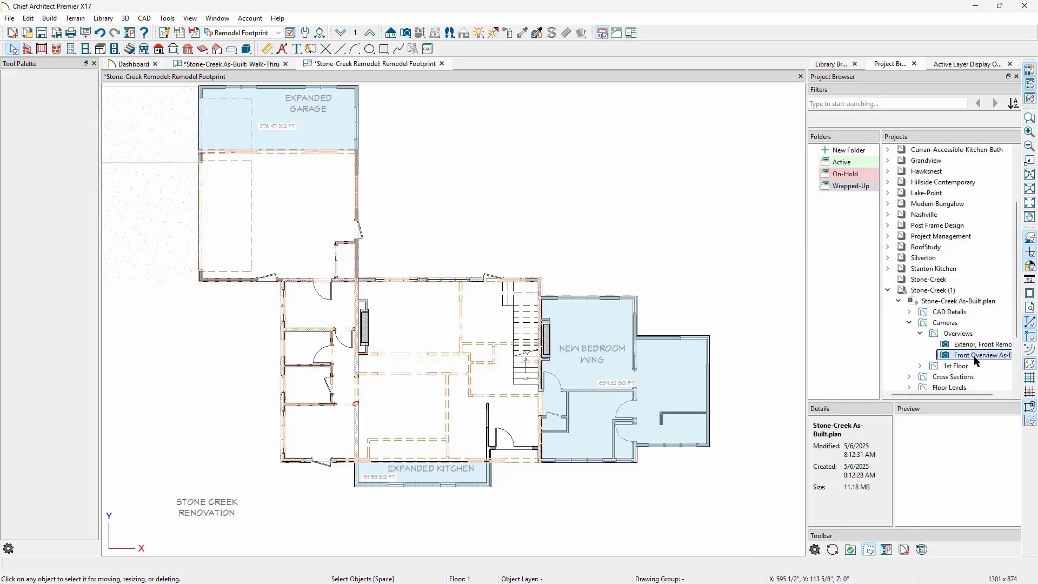
pyautogui.doubleClick(975, 357)
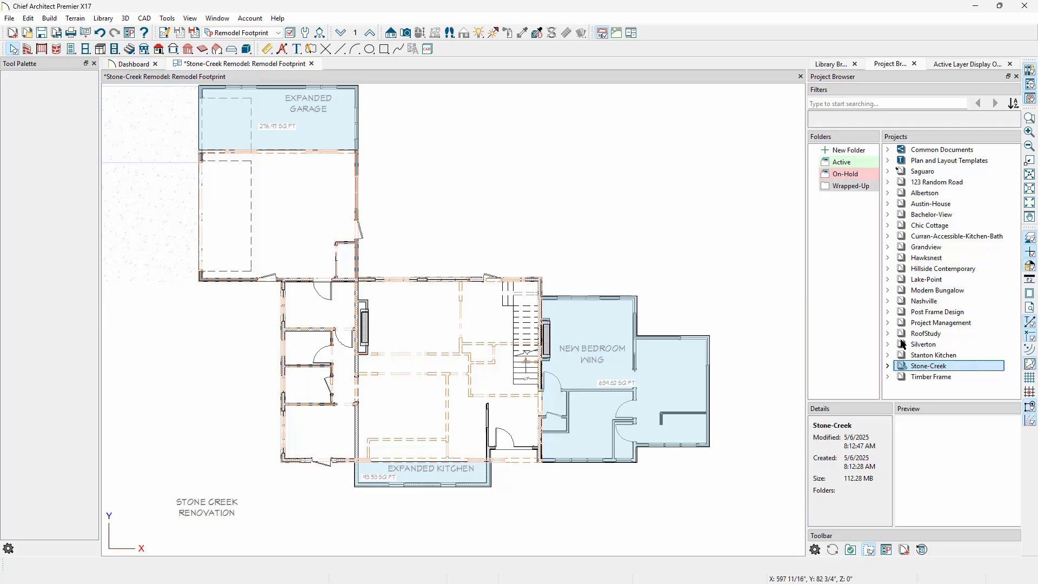
# Export the 123 Random Road project with all its files as 123 Random Road.caproj
pyautogui.rightClick(964, 182)
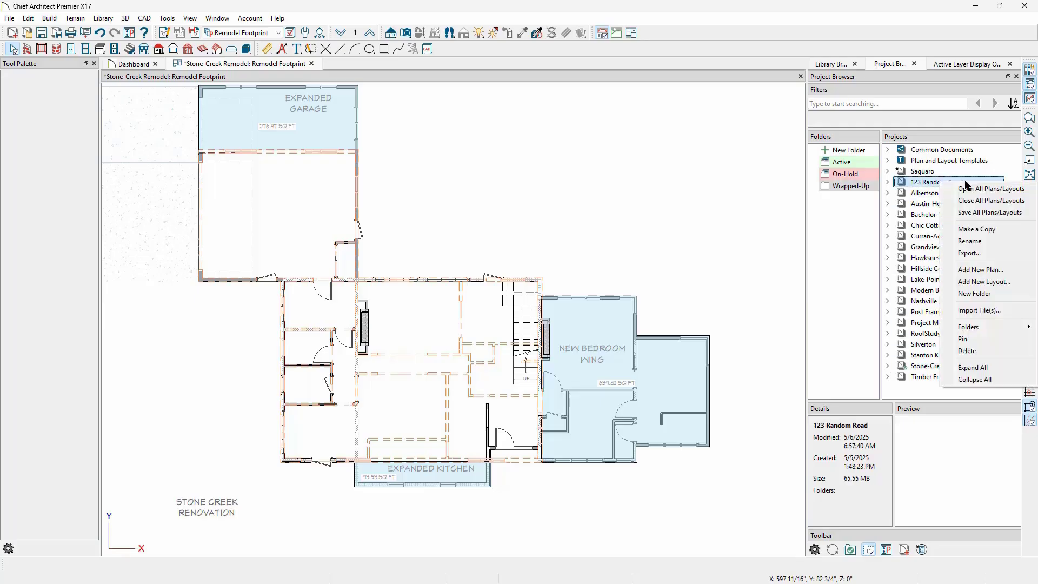
pyautogui.click(992, 253)
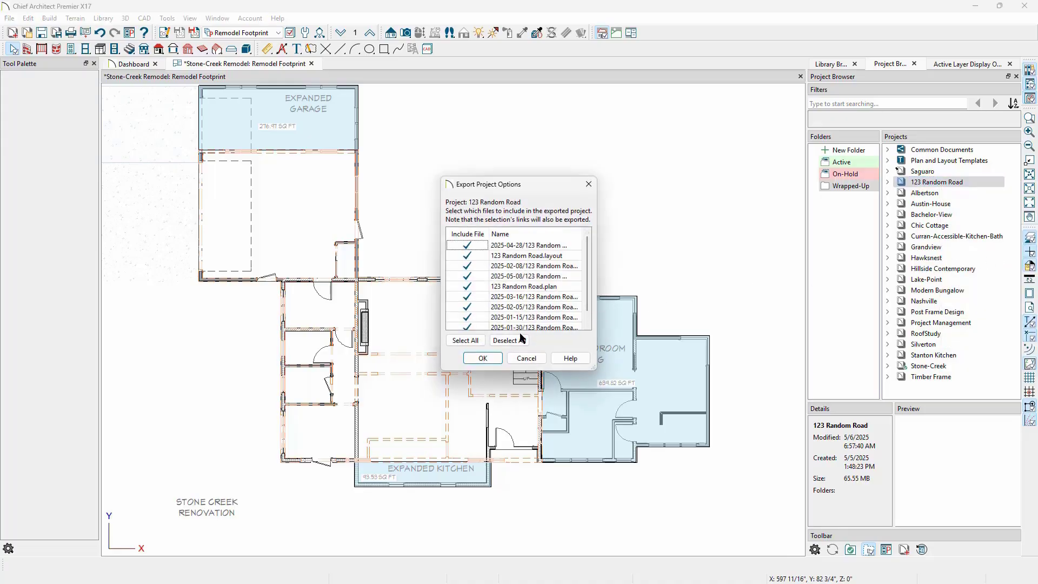
pyautogui.click(481, 359)
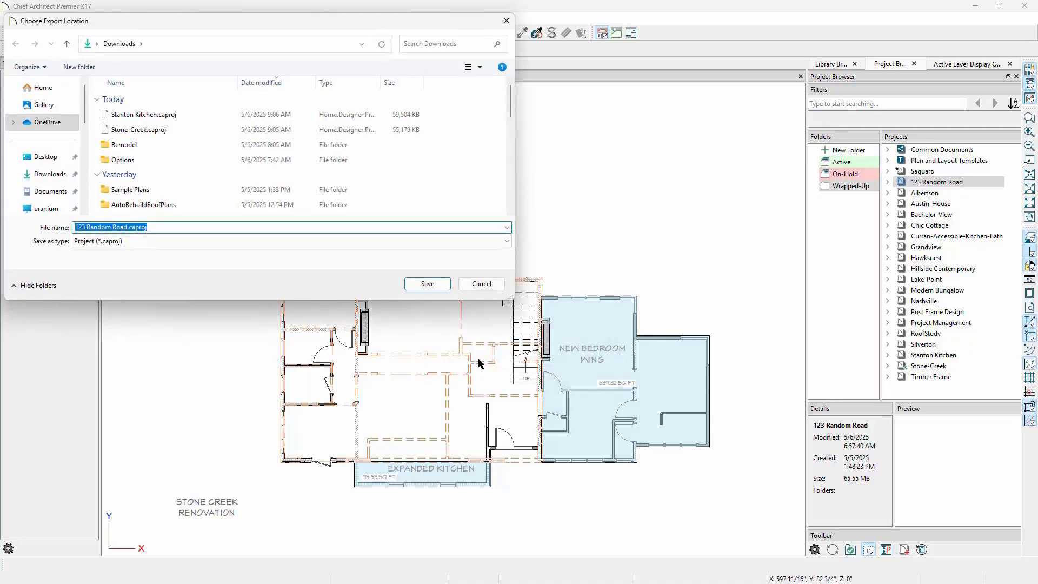
pyautogui.click(418, 286)
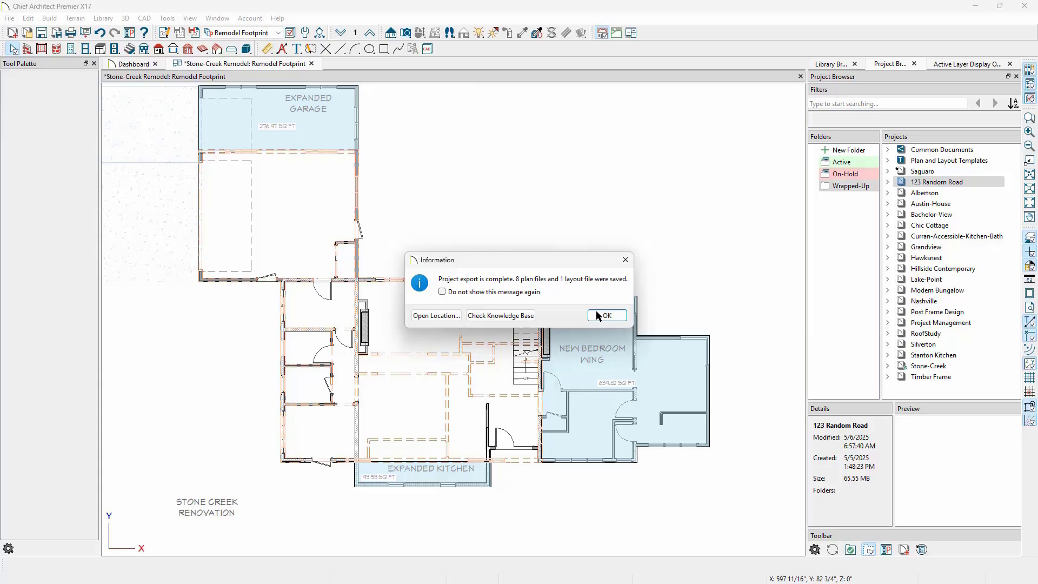
pyautogui.click(617, 318)
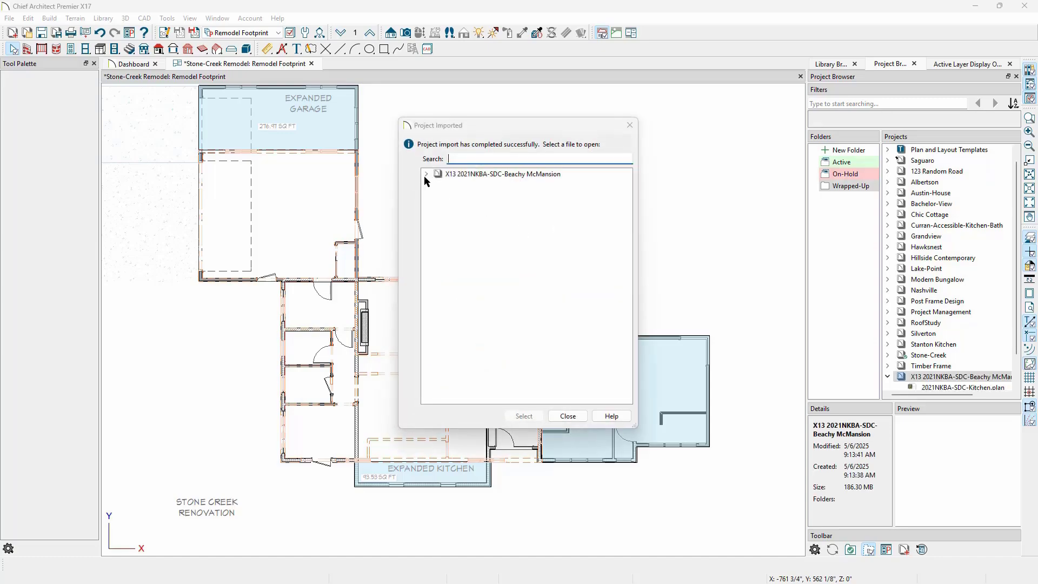
# Open 2021NKBA-SDC-Kitchen.plan from the imported project
pyautogui.click(427, 174)
pyautogui.click(492, 184)
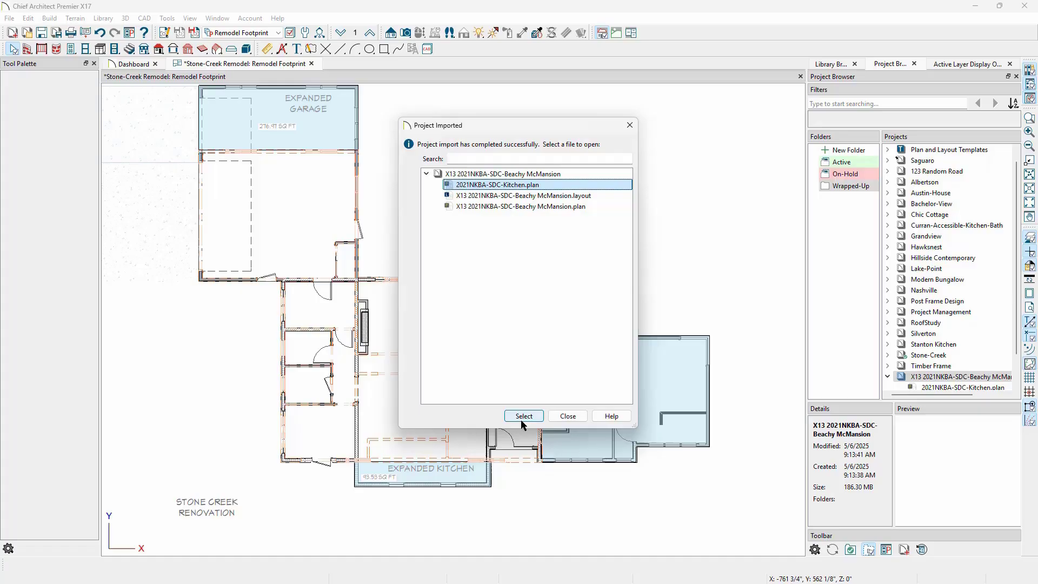
pyautogui.click(523, 417)
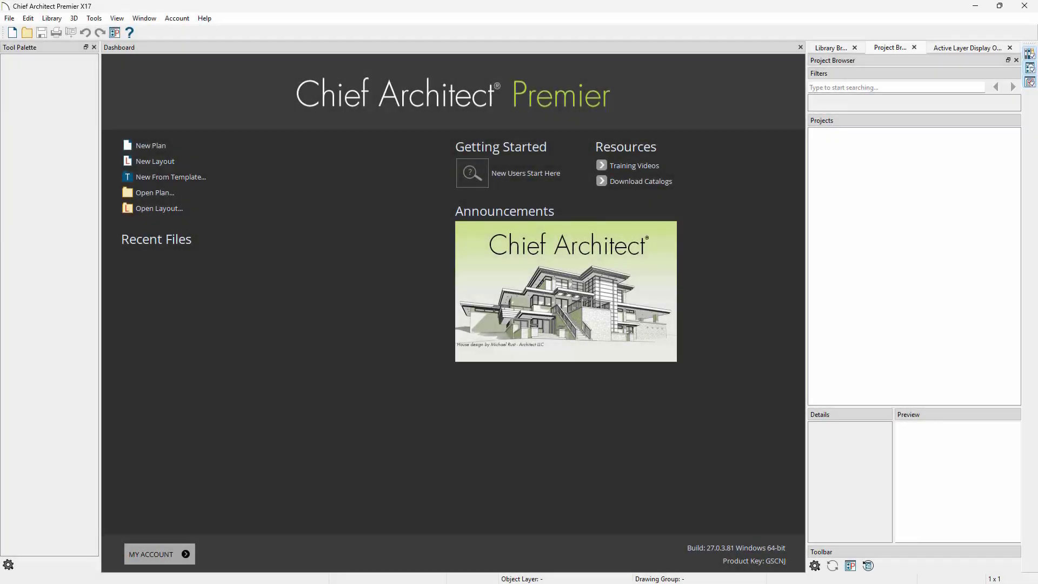
# Unpack the X13 .caproj package into Sample Plans, keeping textures in the user data folder
pyautogui.moveTo(335, 583); pyautogui.dragTo(415, 296)
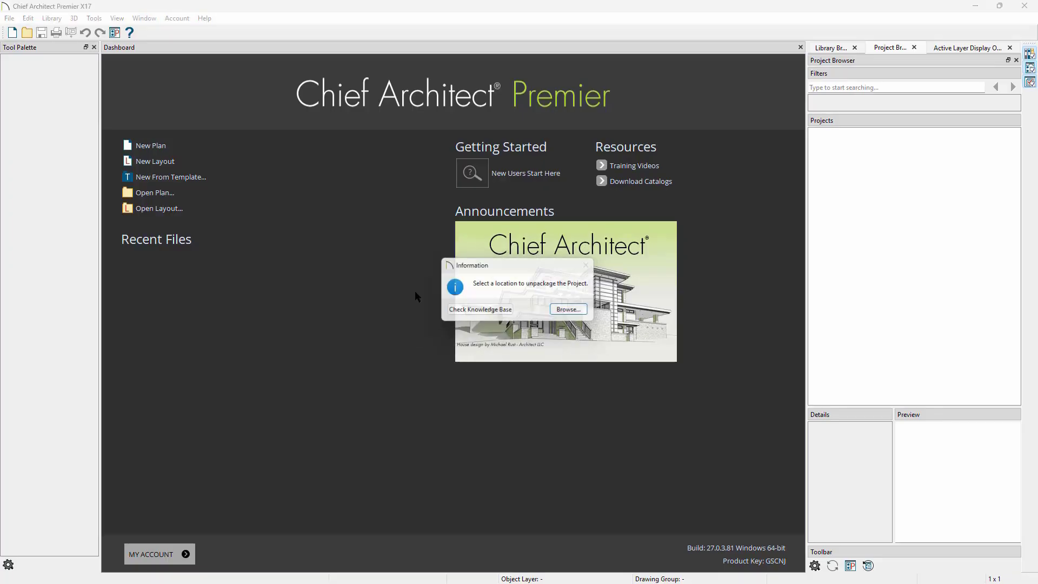
pyautogui.click(572, 311)
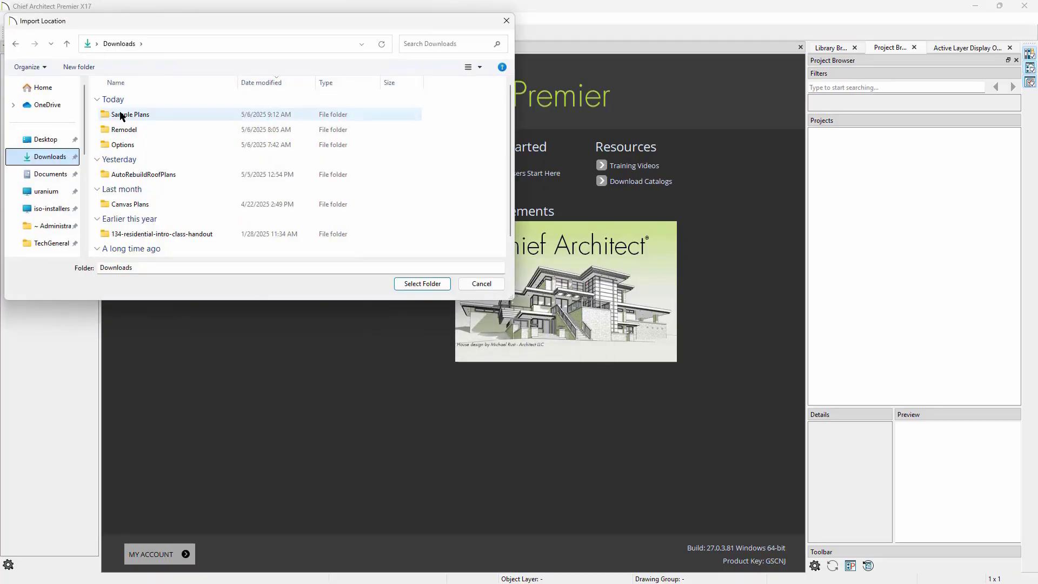
pyautogui.doubleClick(150, 115)
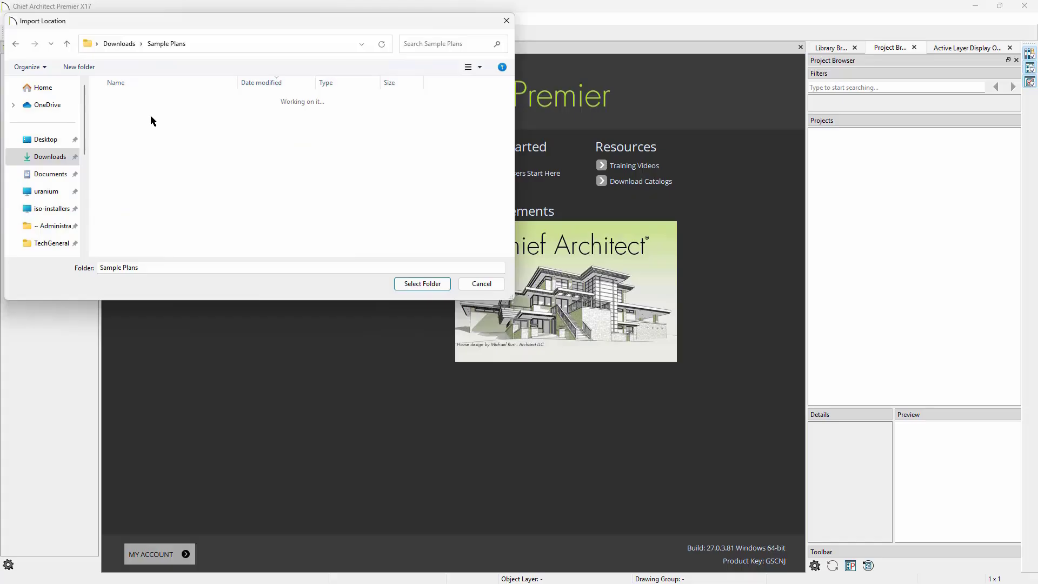
pyautogui.click(429, 283)
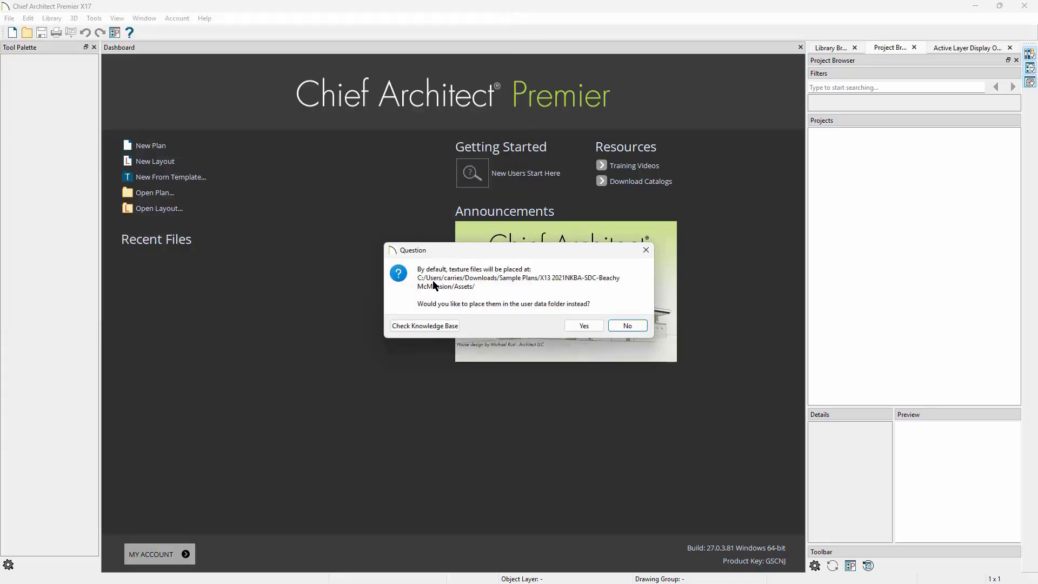
pyautogui.click(597, 328)
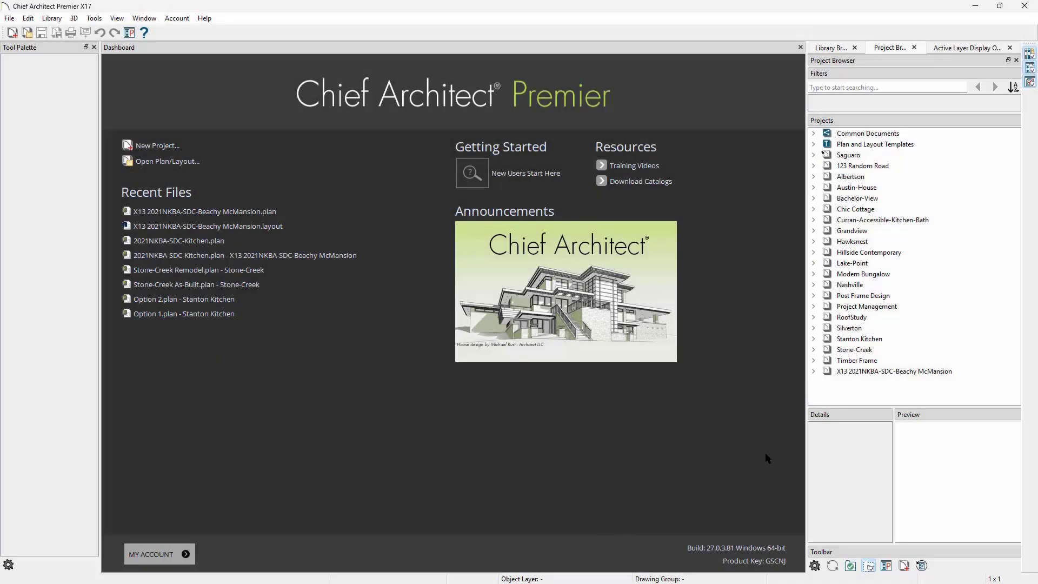
# Begin deleting the X13 2021NKBA-SDC-Beachy McMansion project, then cancel so it stays listed
pyautogui.rightClick(853, 372)
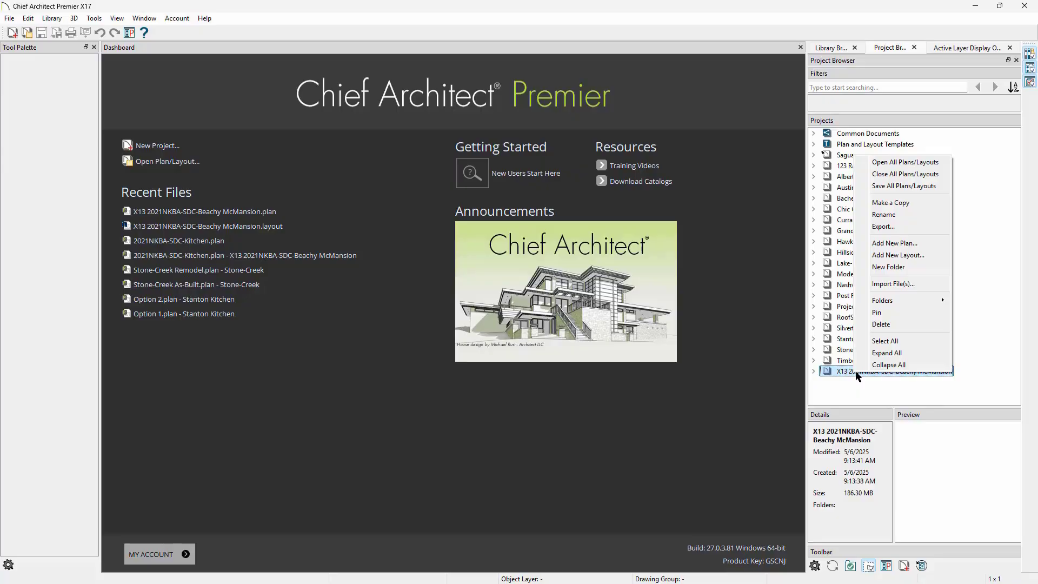
pyautogui.click(918, 326)
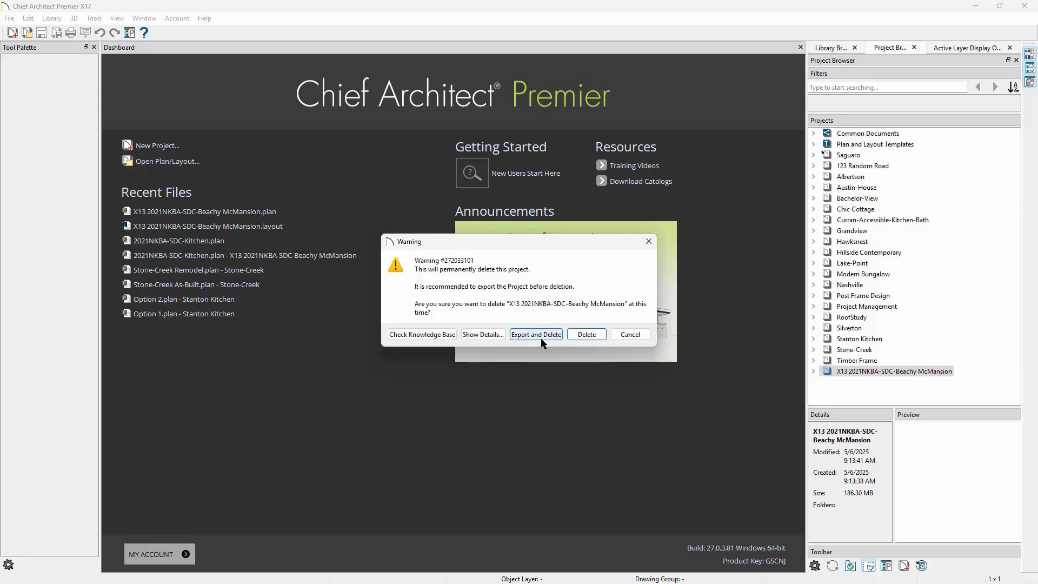
pyautogui.click(631, 335)
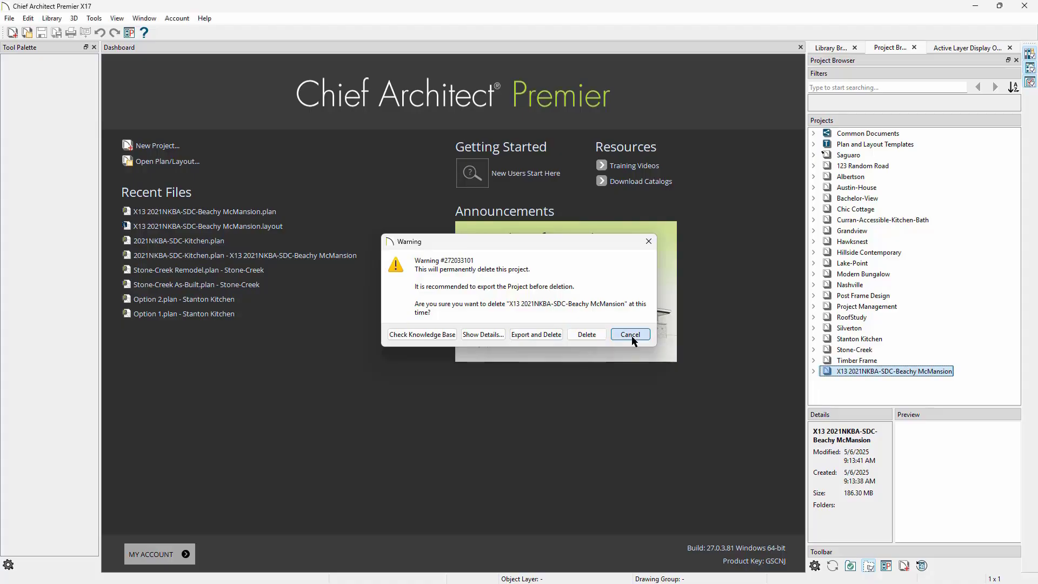
pyautogui.click(814, 371)
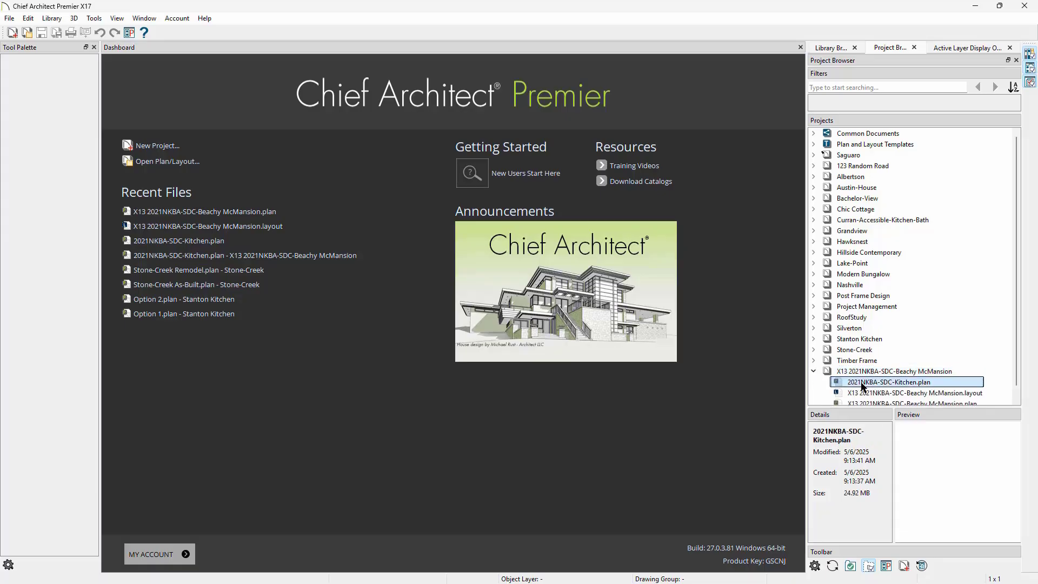
pyautogui.rightClick(863, 383)
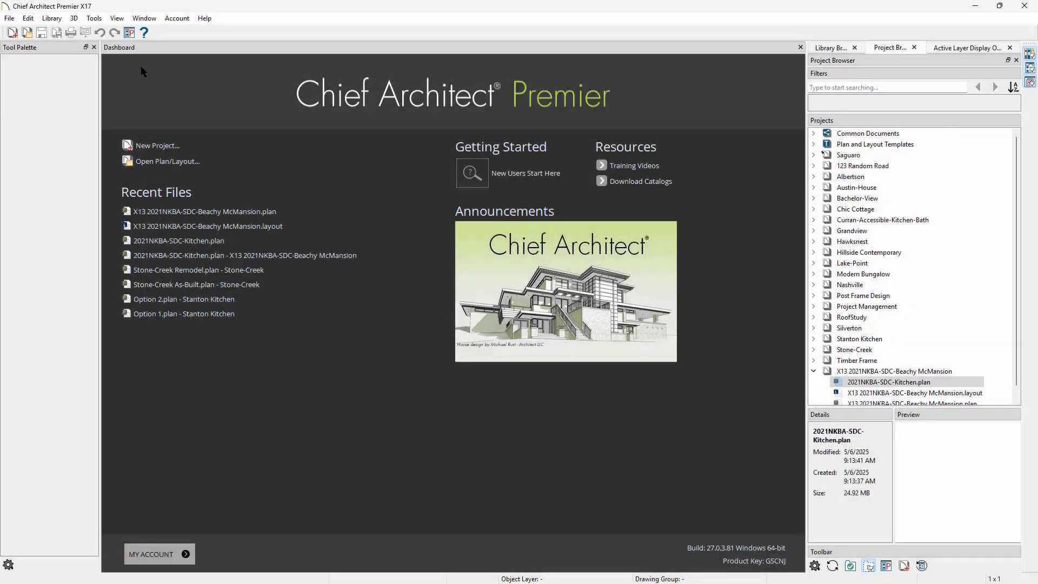
# Show the File Management preferences: 5-minute auto save, daily auto archiving, 14 maximum archives
pyautogui.click(129, 34)
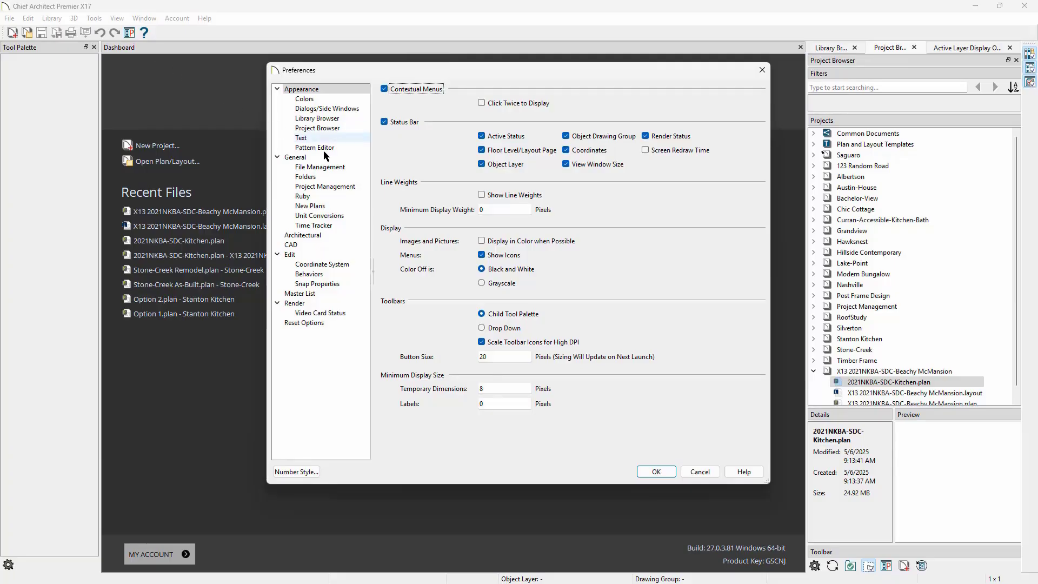
pyautogui.click(346, 169)
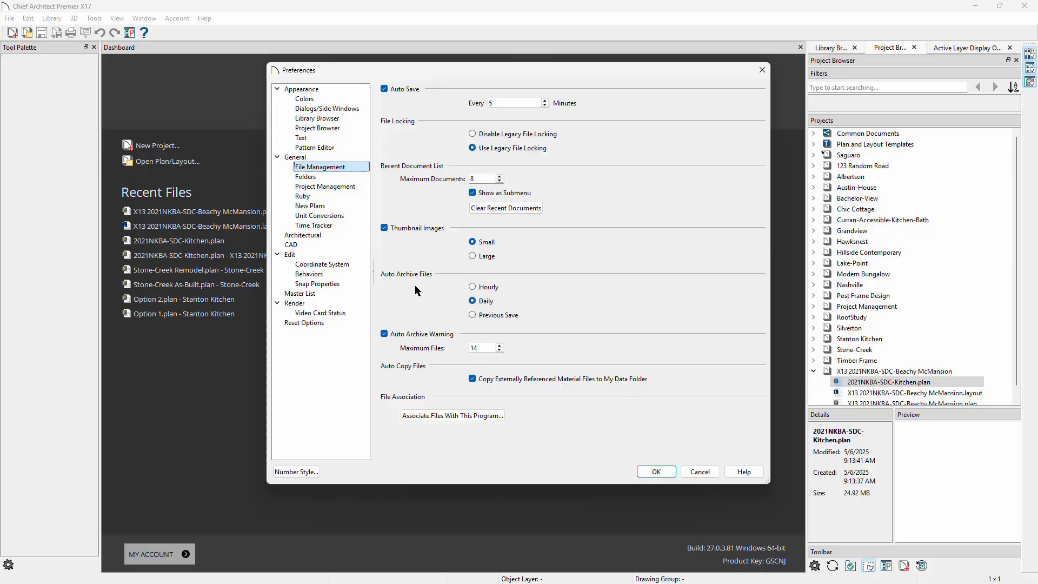
# Show the Project Management preferences with managed resources backed up daily at 12:00 AM, keeping 14
pyautogui.click(353, 187)
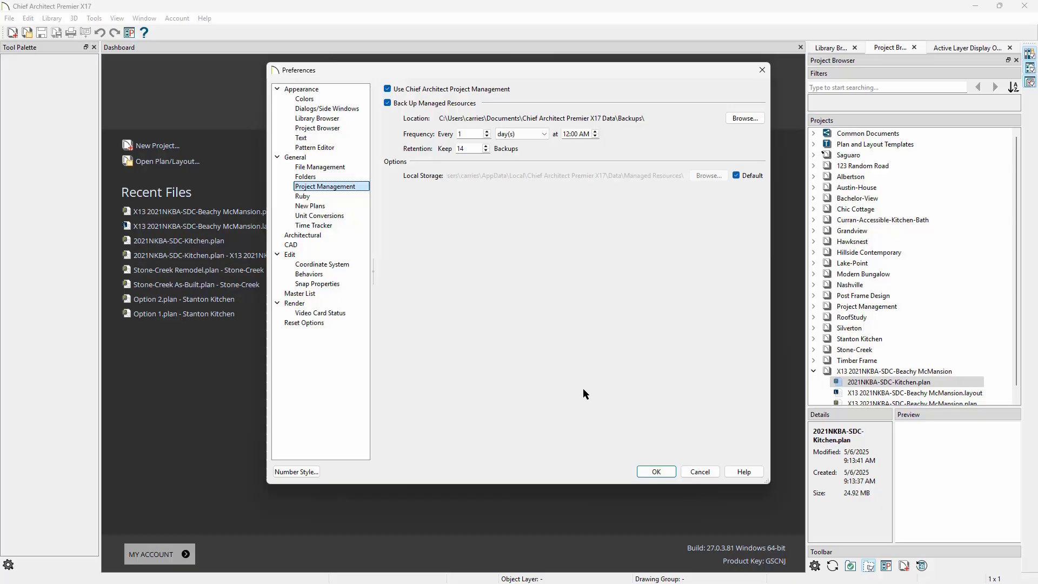
# Accept the Preferences and reveal the File menu's Back Up and Restore submenu
pyautogui.click(656, 471)
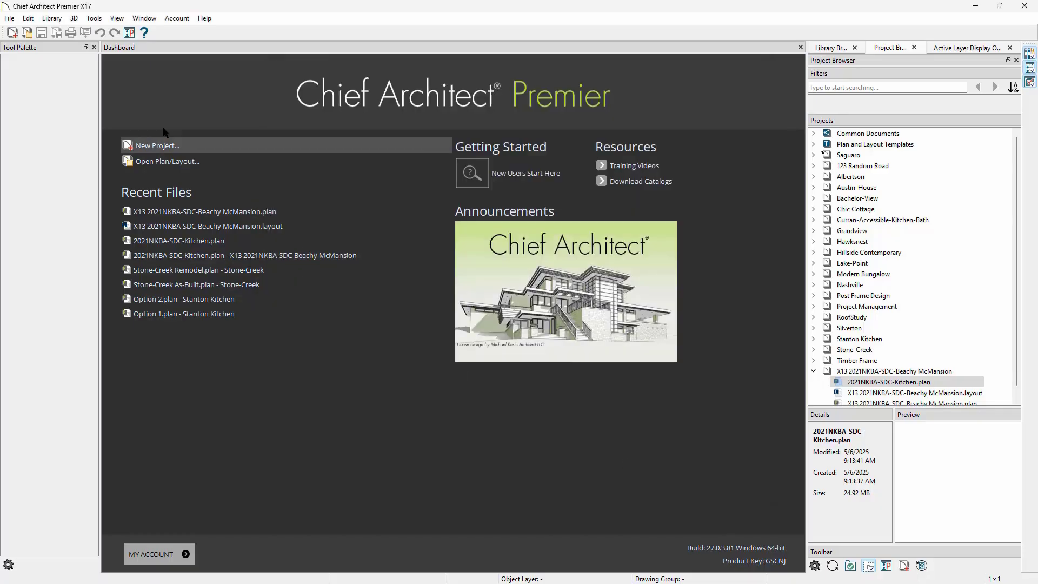
pyautogui.click(10, 19)
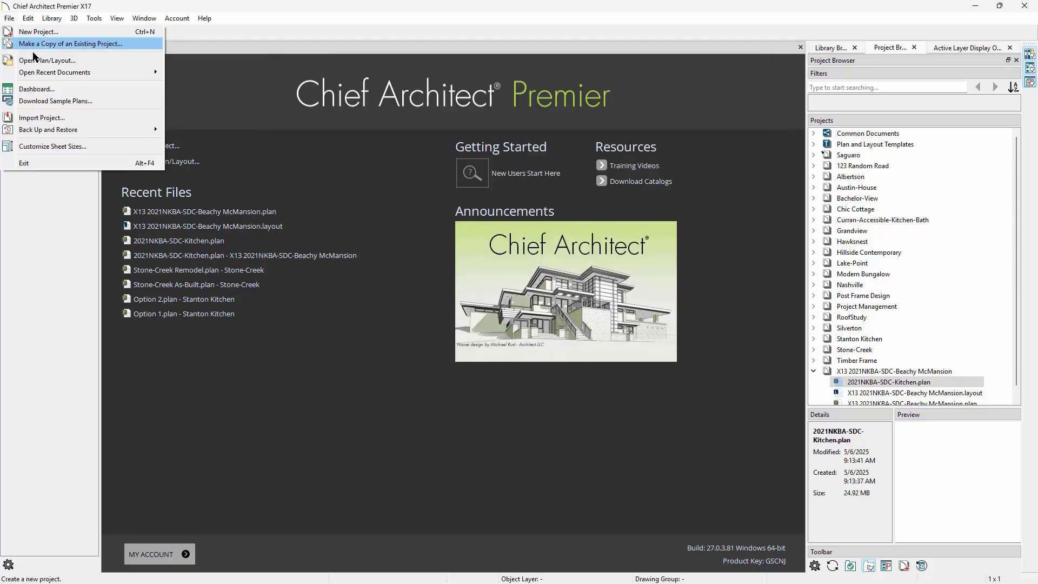
pyautogui.moveTo(123, 134)
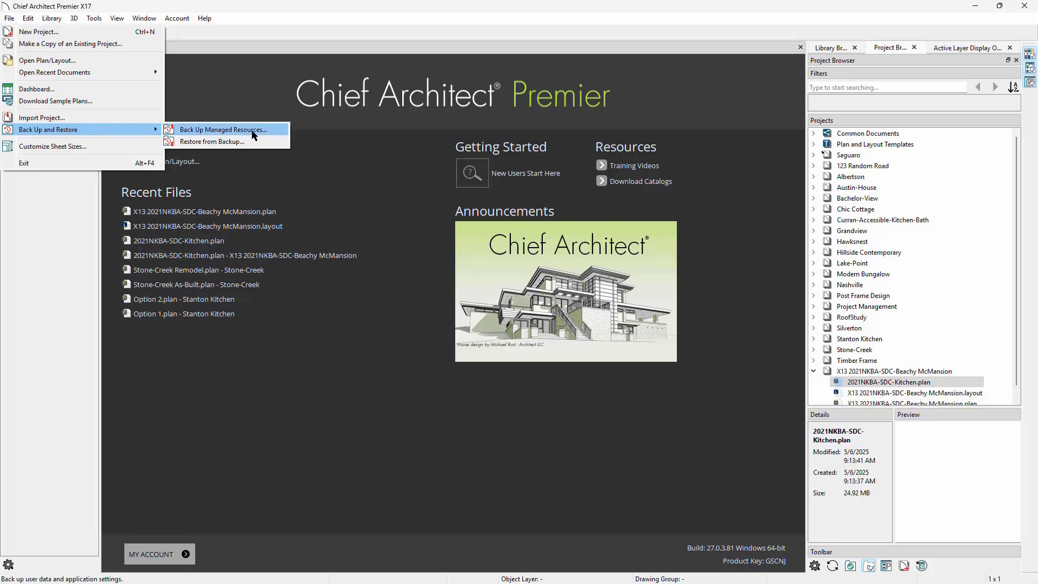